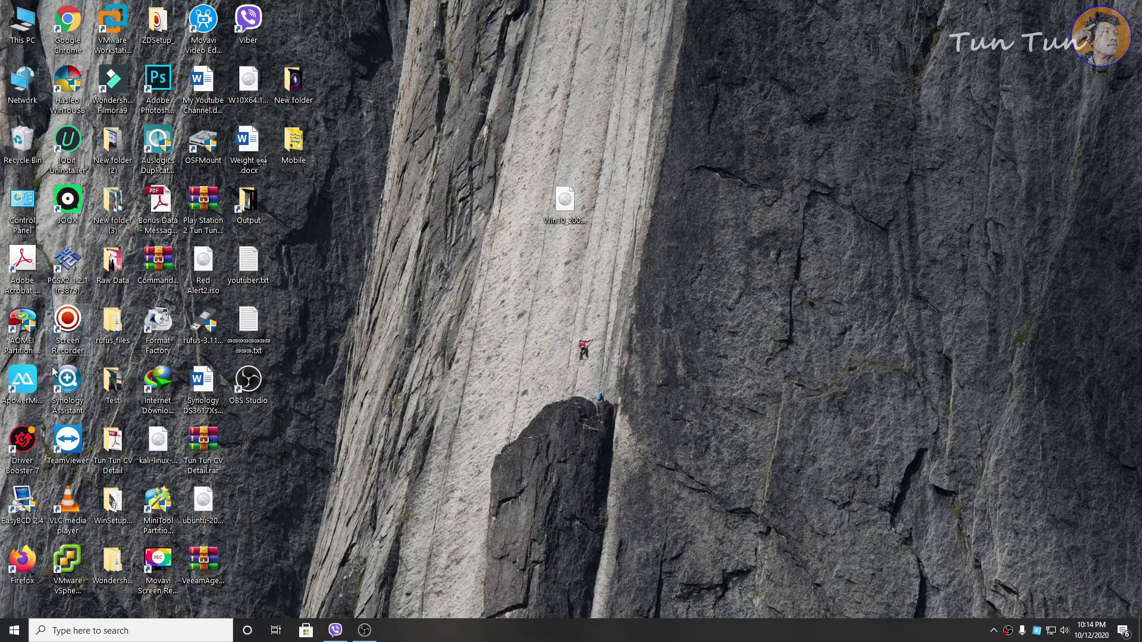
Open Firefox and search the web for "windwos 10 iso download".
double_click(24, 557)
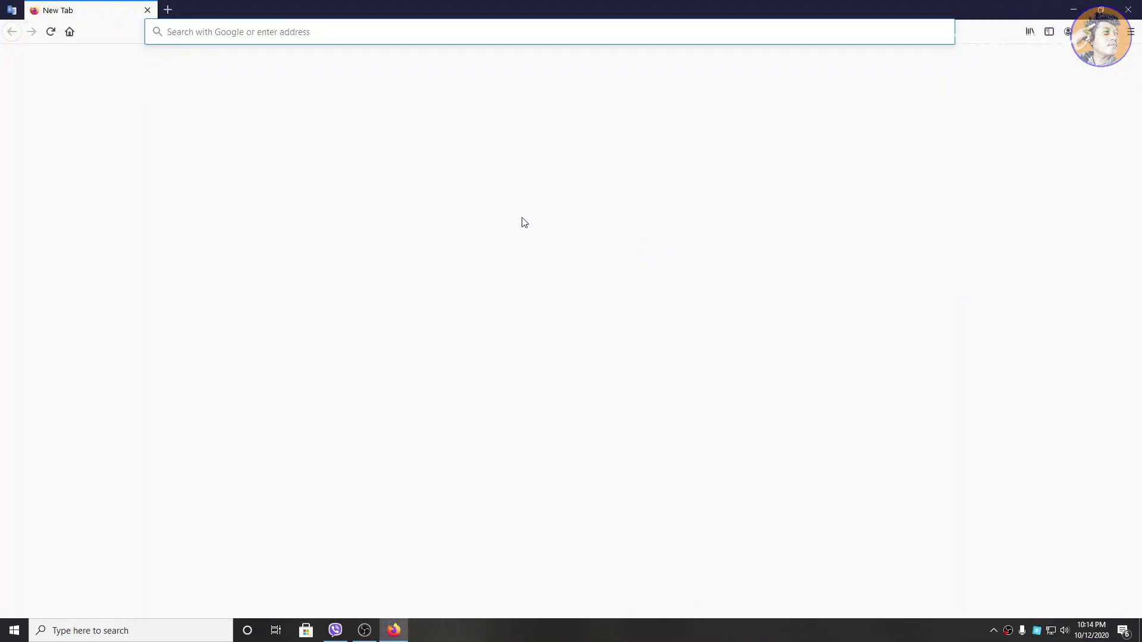
key("Escape")
left_click(410, 172)
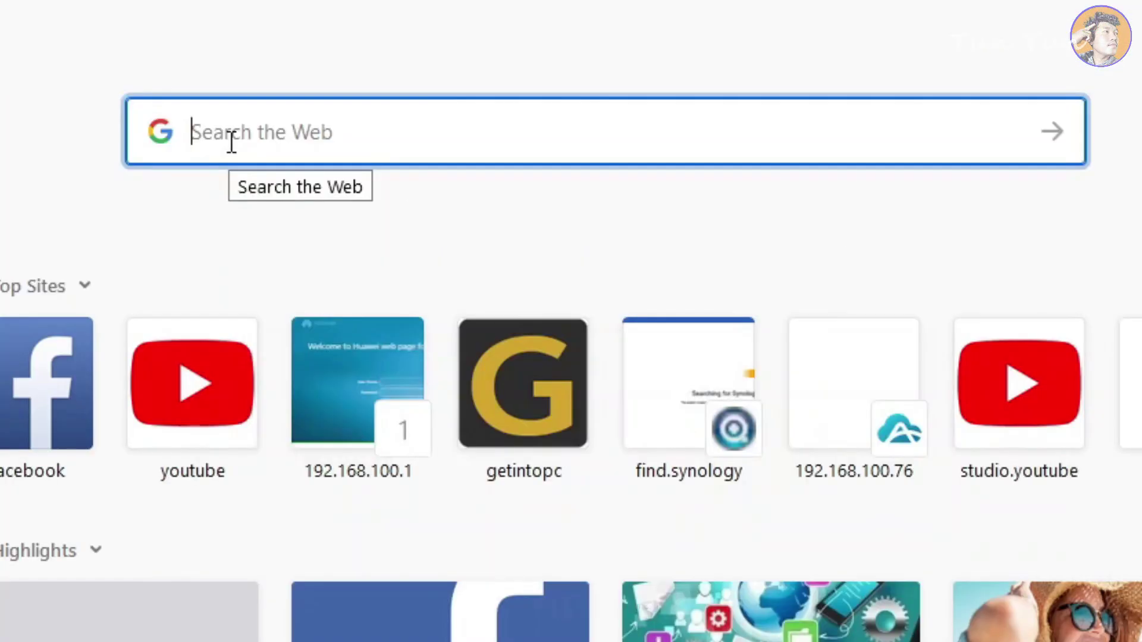
type("windw")
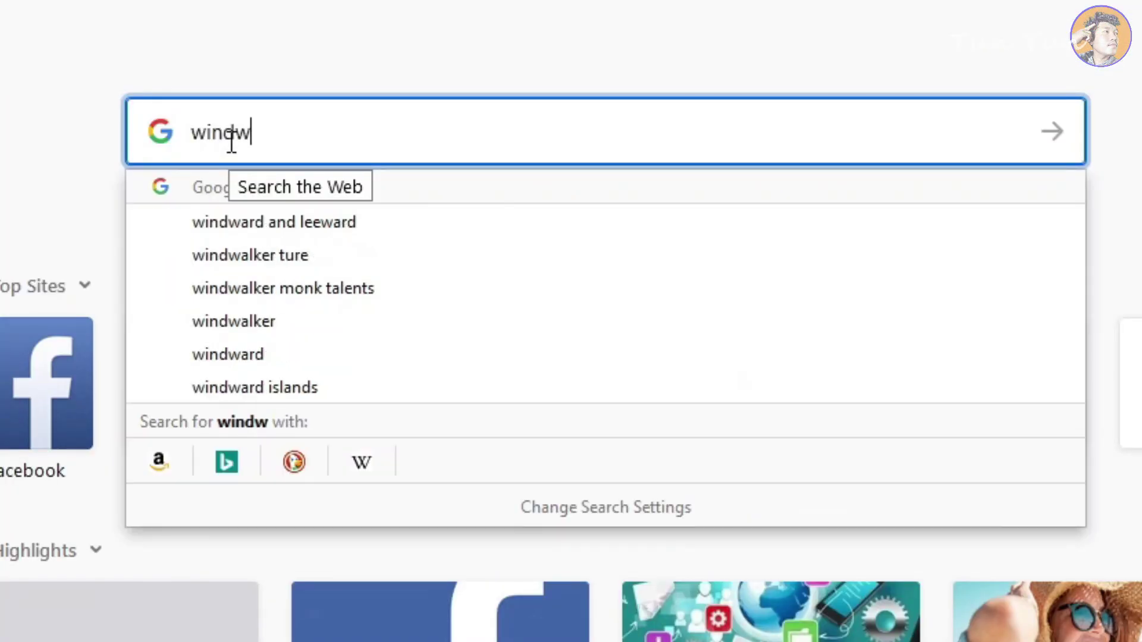
type("os 10 iso download")
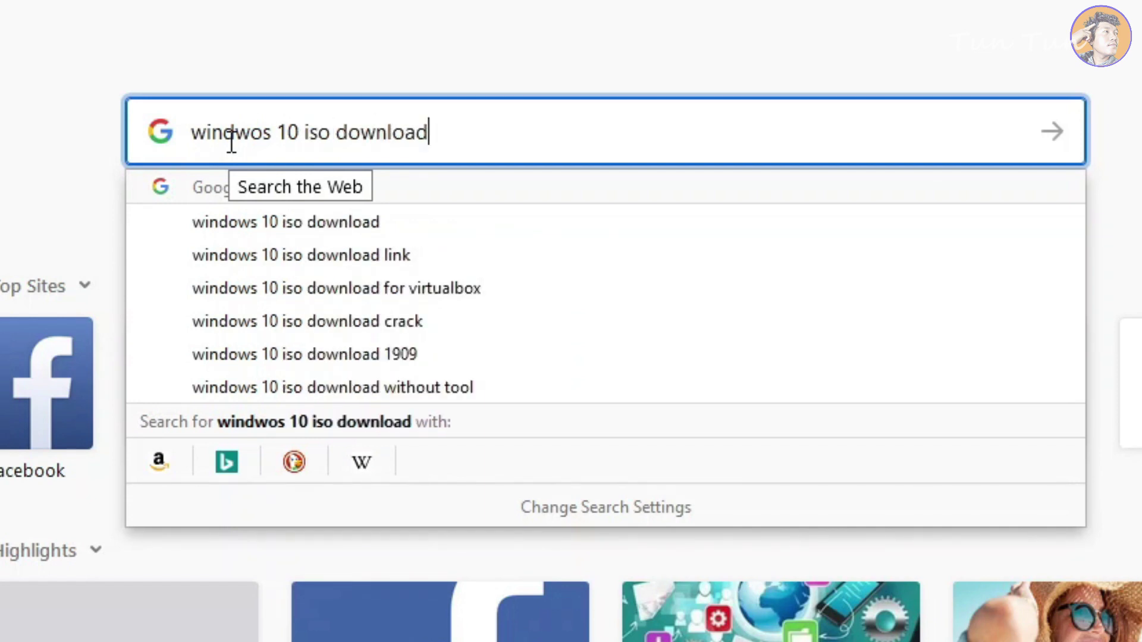
key("Return")
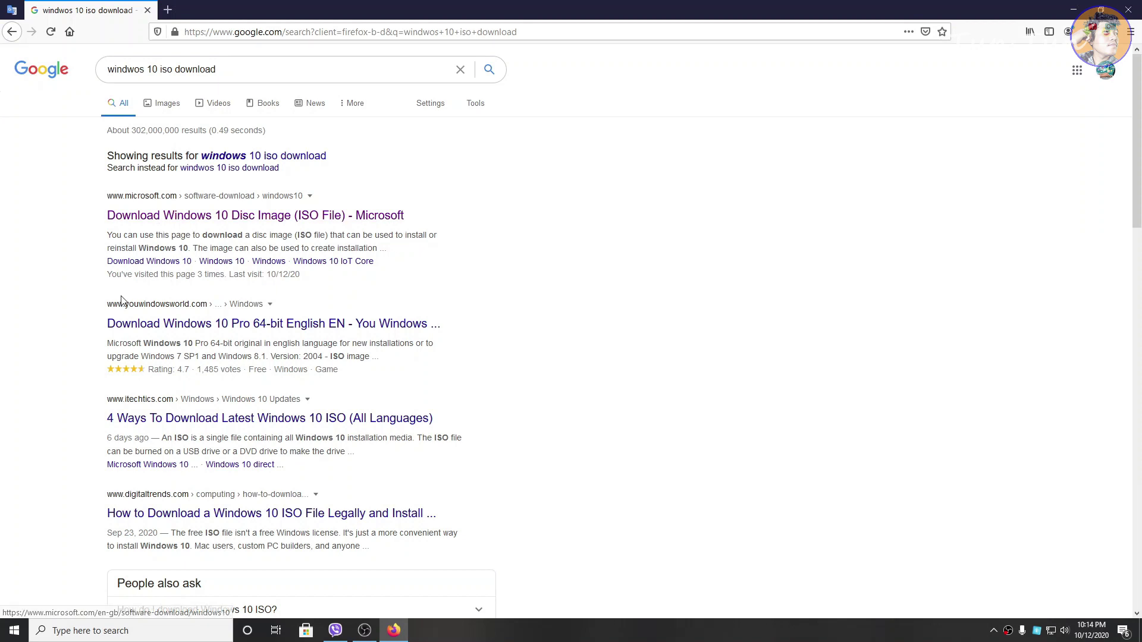
Open Microsoft's Windows 10 disc image download page and download the media creation tool, accepting the default duplicate-download handling.
left_click(186, 218)
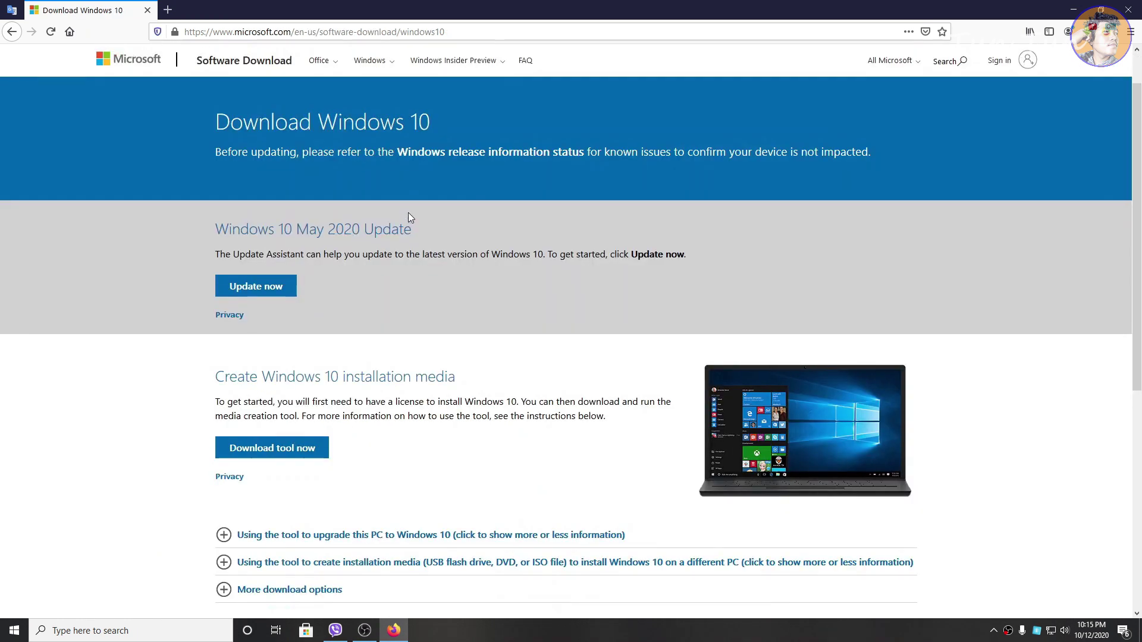
scroll(490, 198, "down", 3)
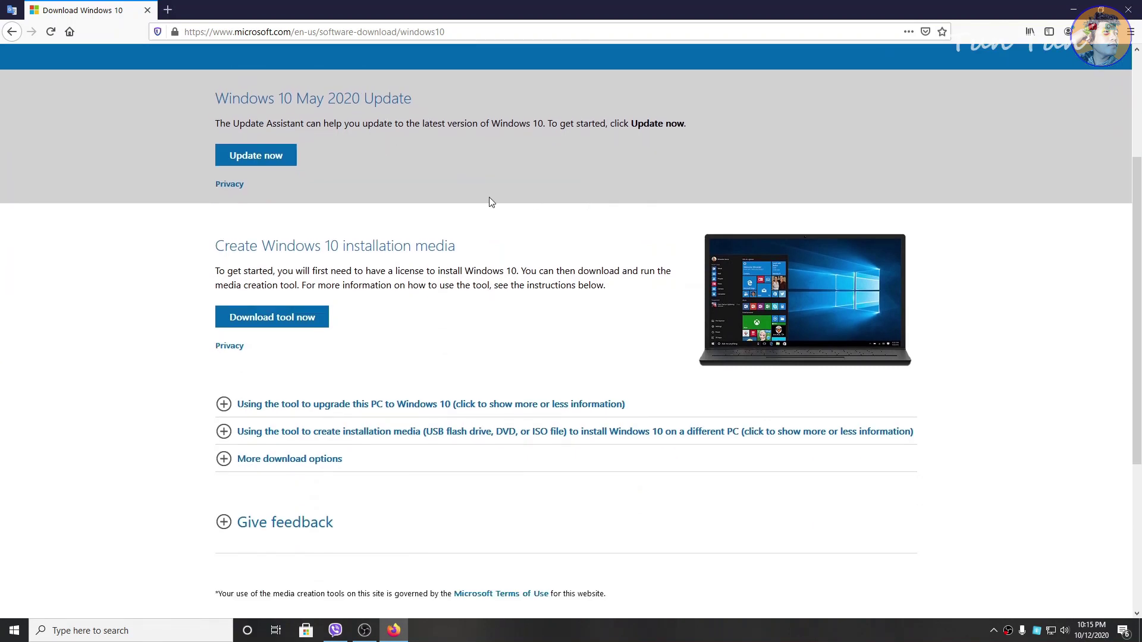
scroll(333, 197, "up", 2)
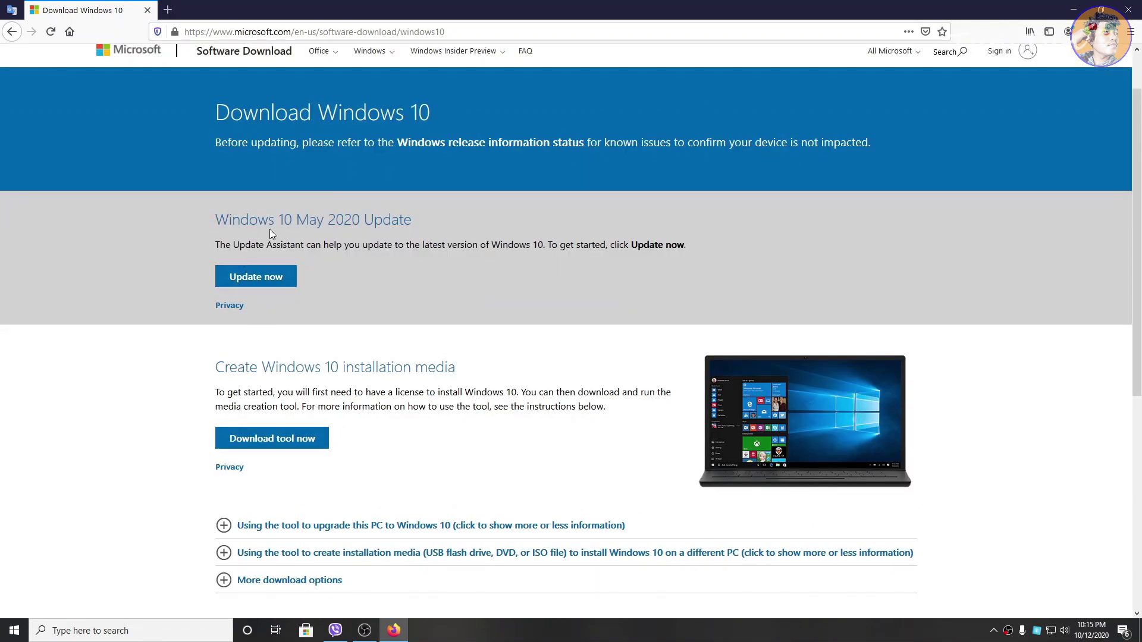
scroll(434, 233, "down", 3)
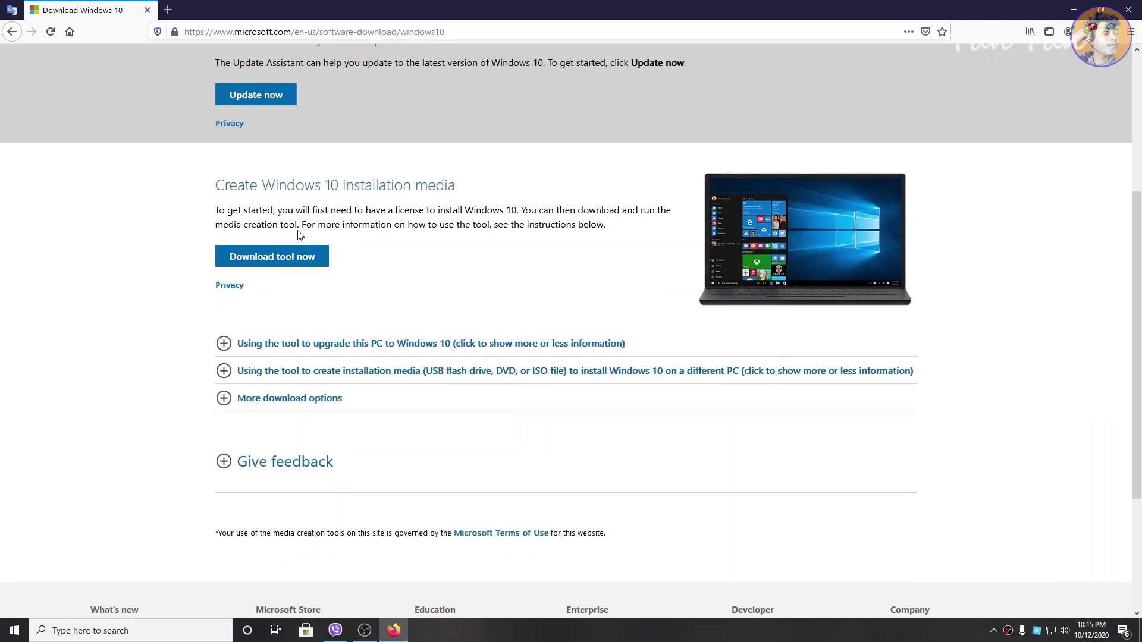
left_click(273, 260)
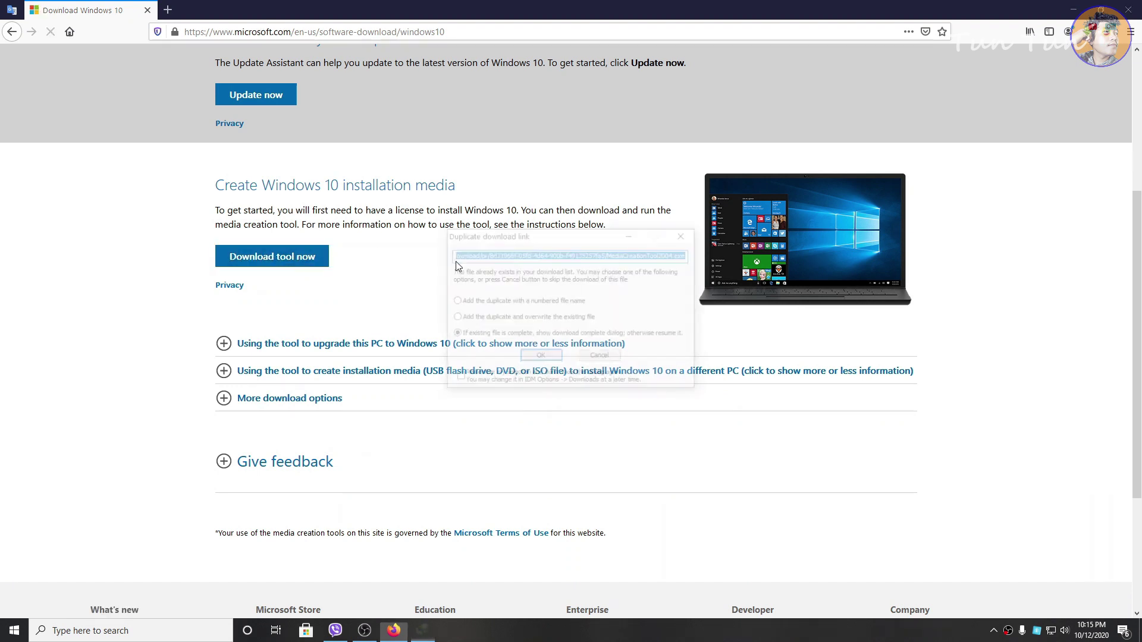
left_click(540, 357)
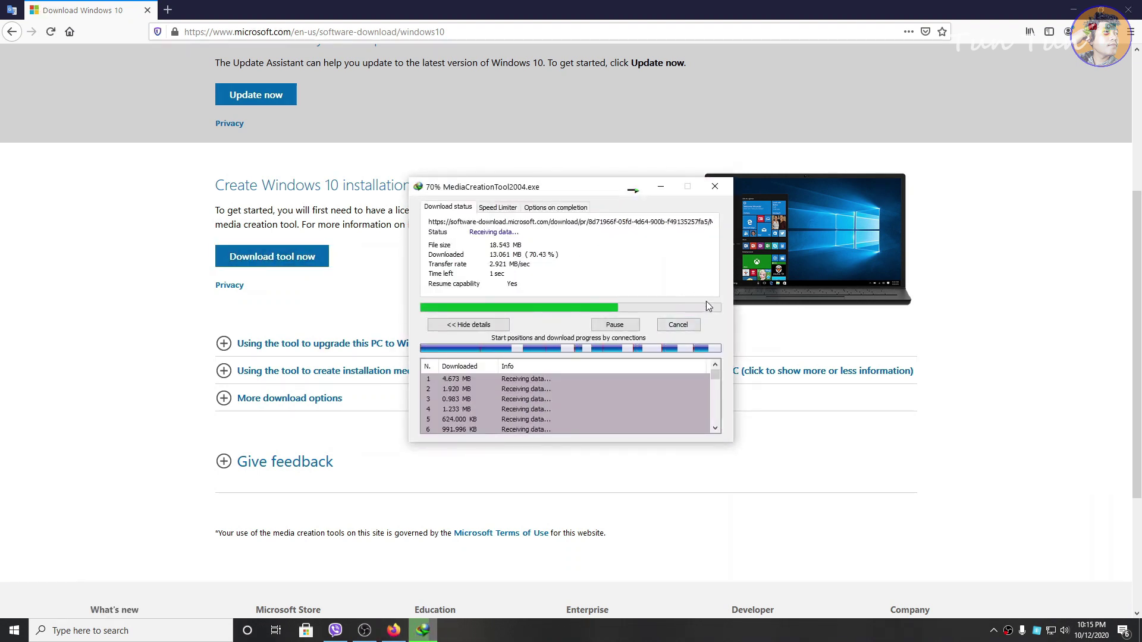
Open the Programs download folder from a recent program entry in Internet Download Manager's download list.
left_click(993, 630)
double_click(1011, 571)
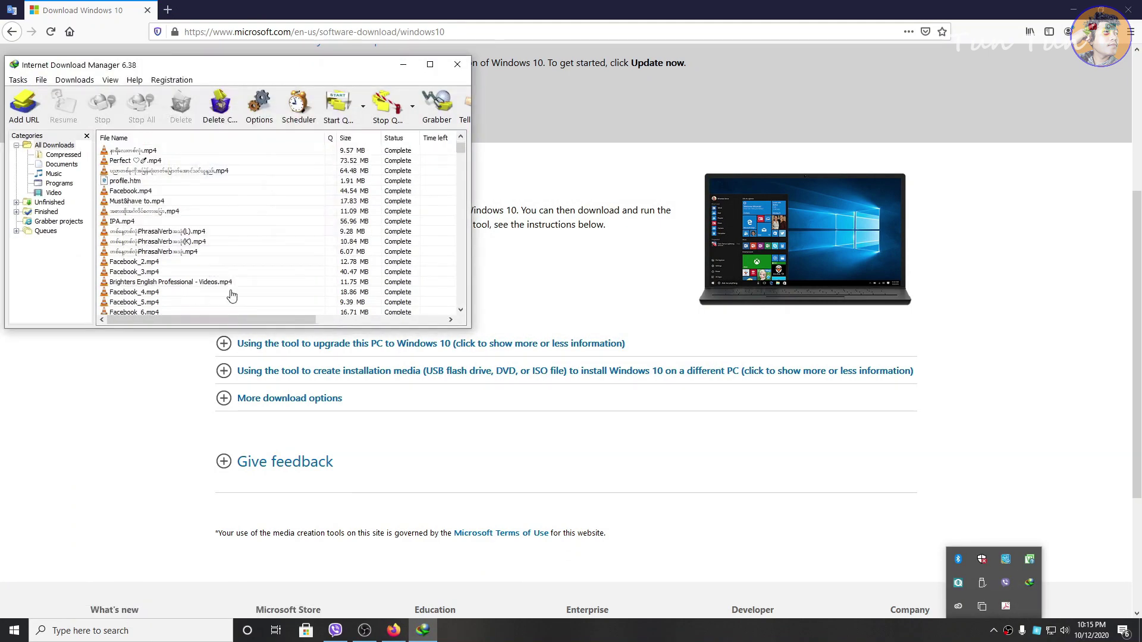
scroll(280, 238, "down", 10)
right_click(224, 302)
left_click(179, 332)
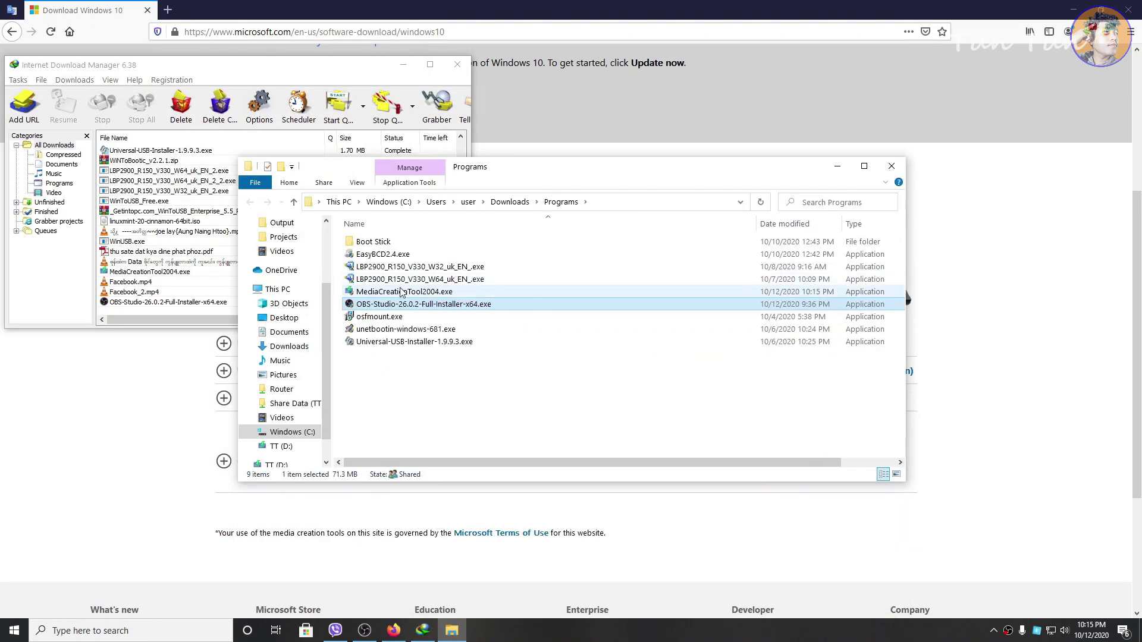
Maximize the folder window and run MediaCreationTool2004.exe as administrator.
left_click(437, 294)
left_click_drag(598, 160, 579, 113)
left_click(846, 119)
right_click(145, 130)
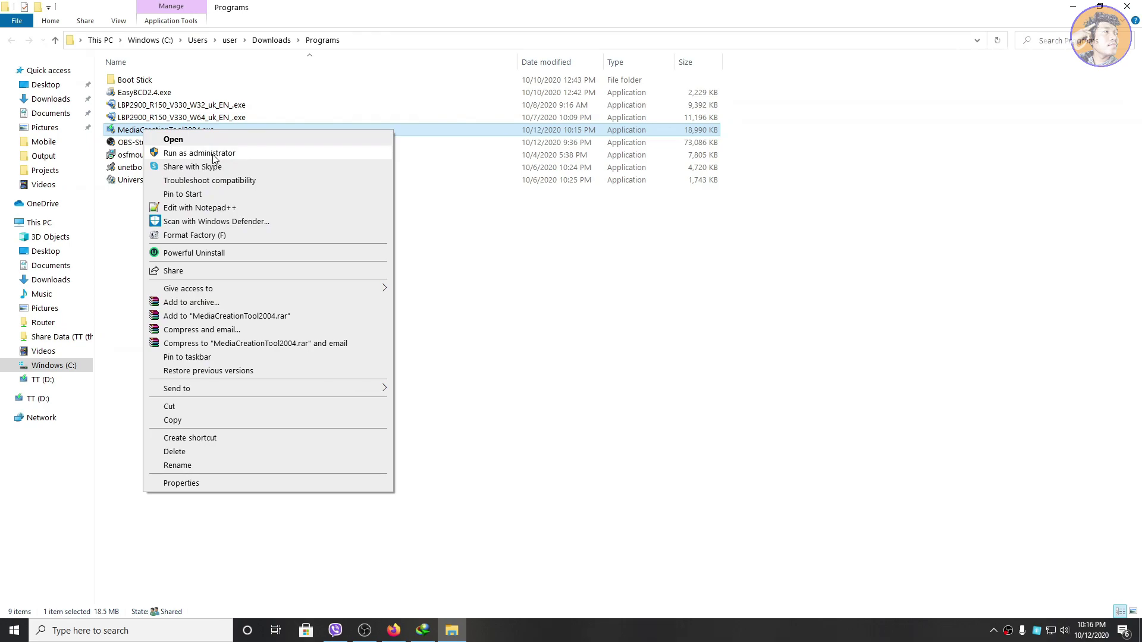
left_click(214, 156)
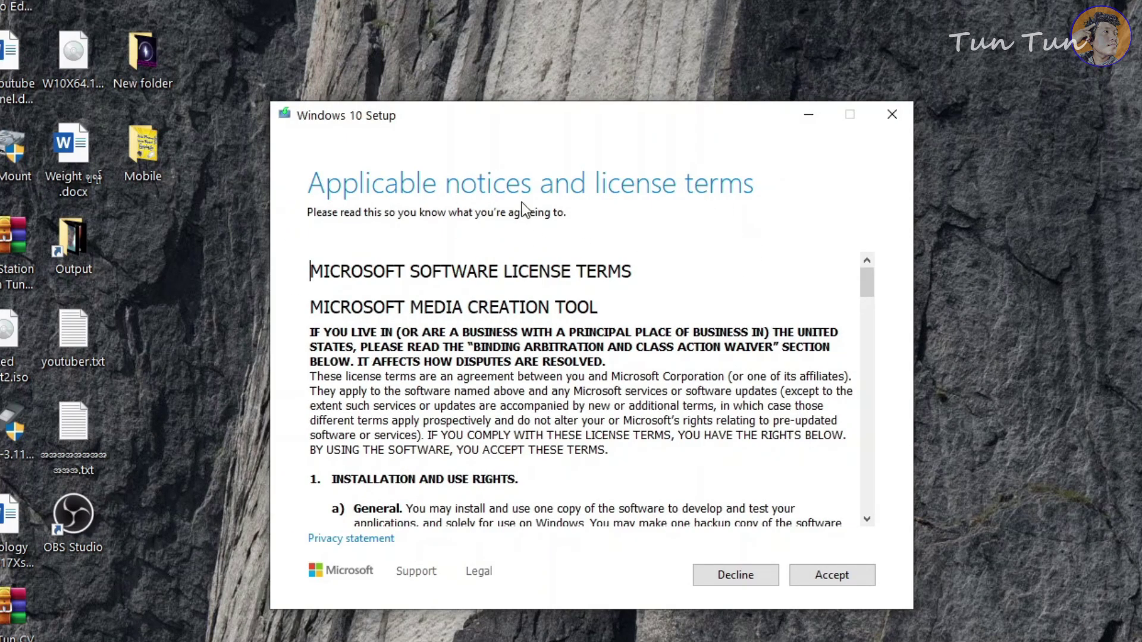
Accept the license terms and choose to create installation media (USB flash drive, DVD, or ISO file) for another PC.
scroll(518, 398, "down", 10)
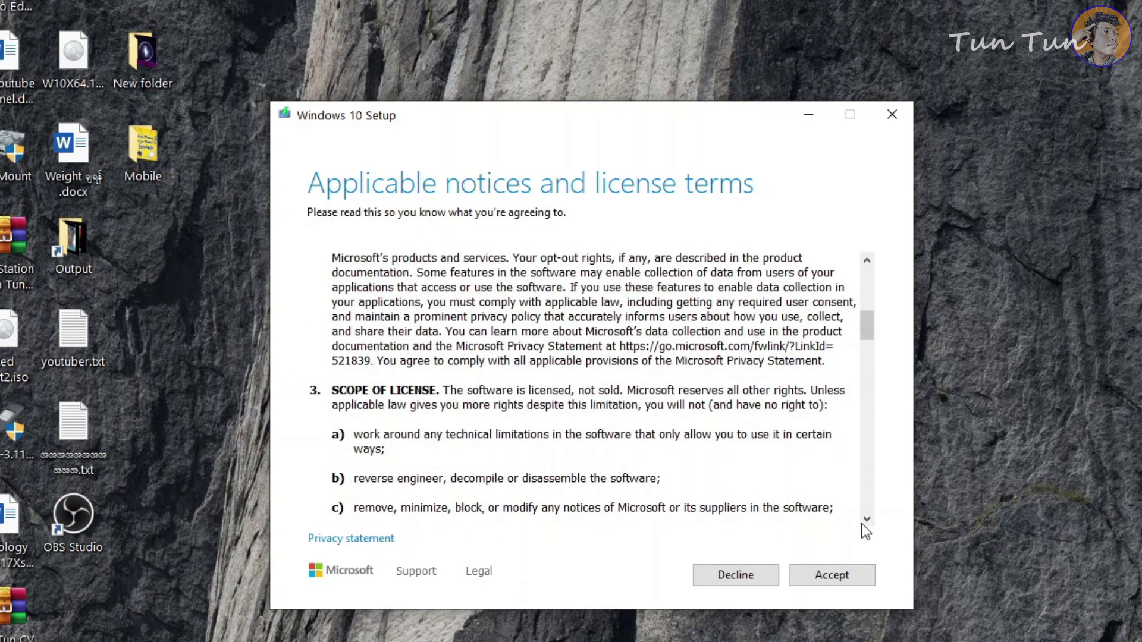
left_click(840, 580)
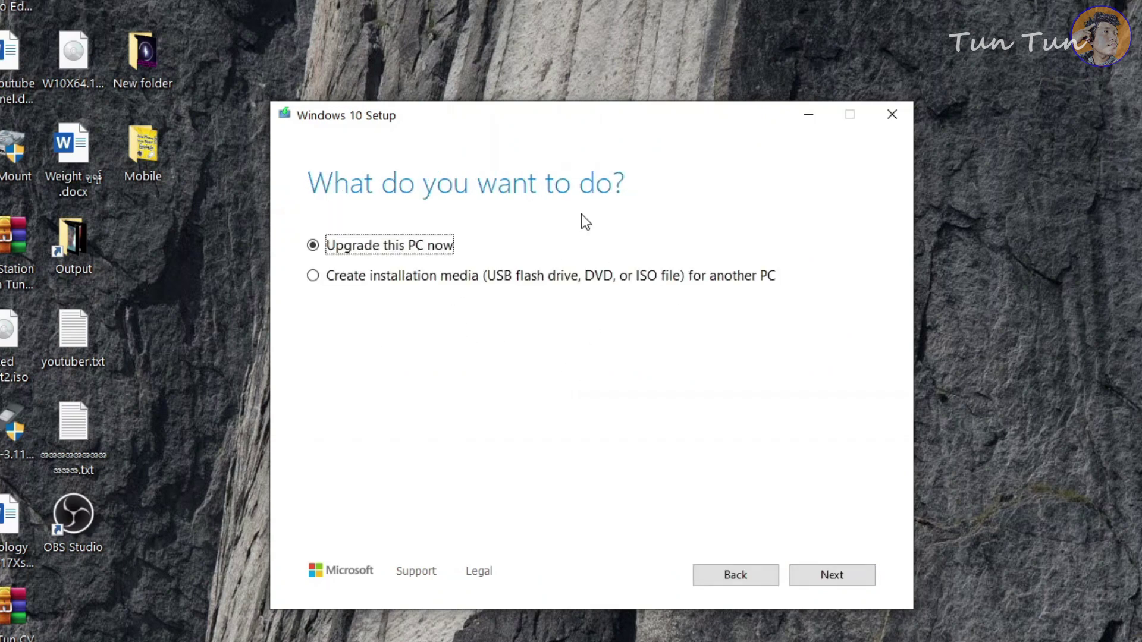
left_click_drag(559, 126, 571, 91)
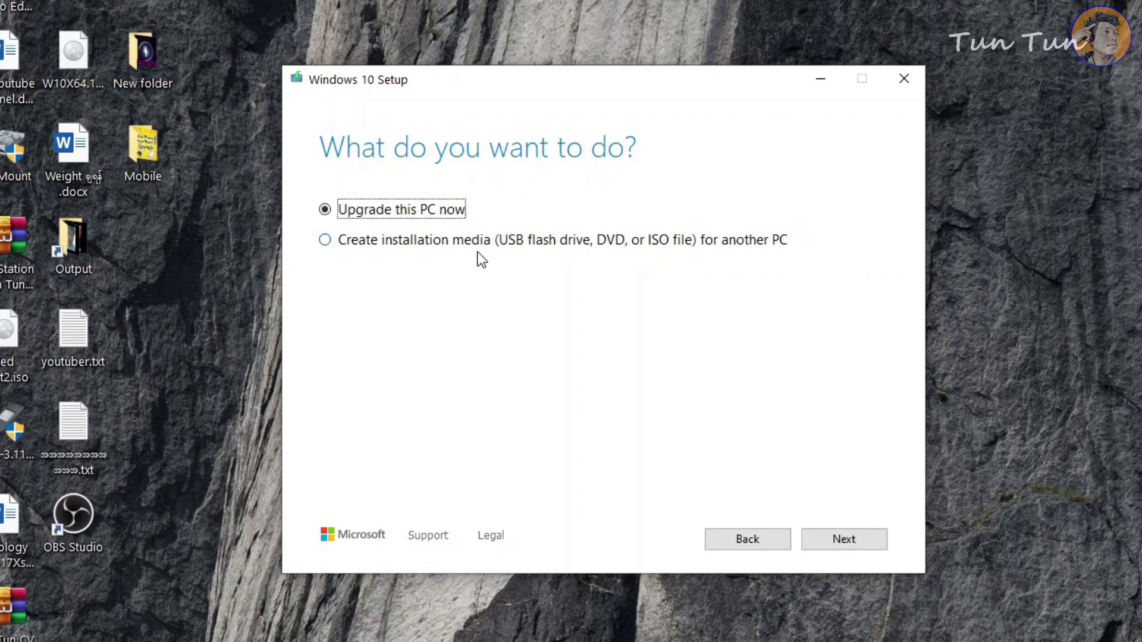
left_click(373, 241)
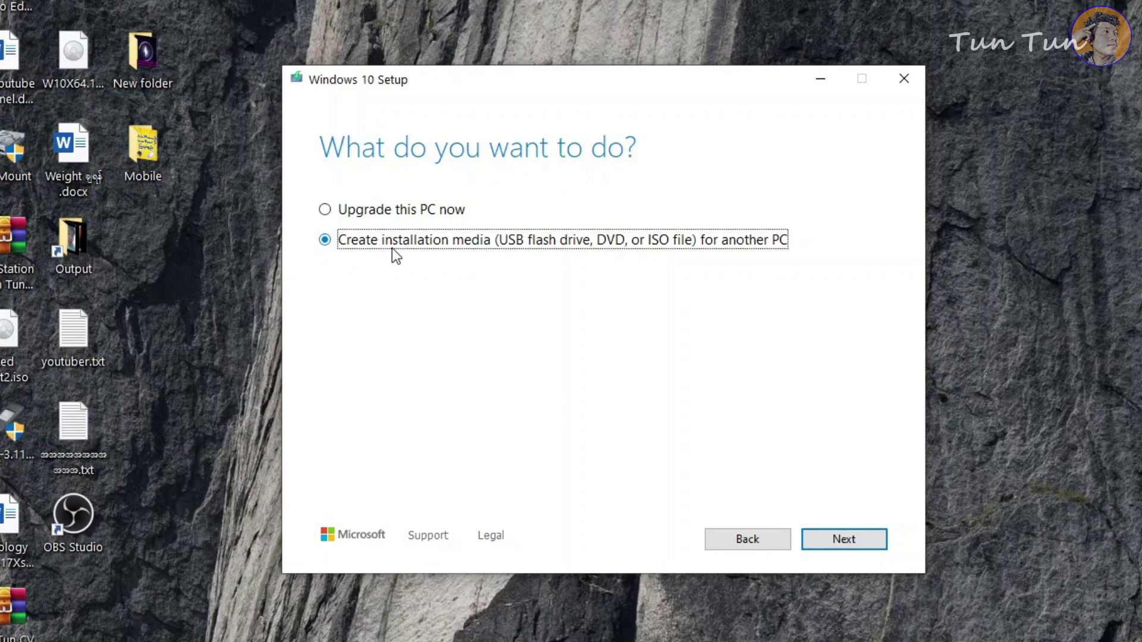
left_click(824, 532)
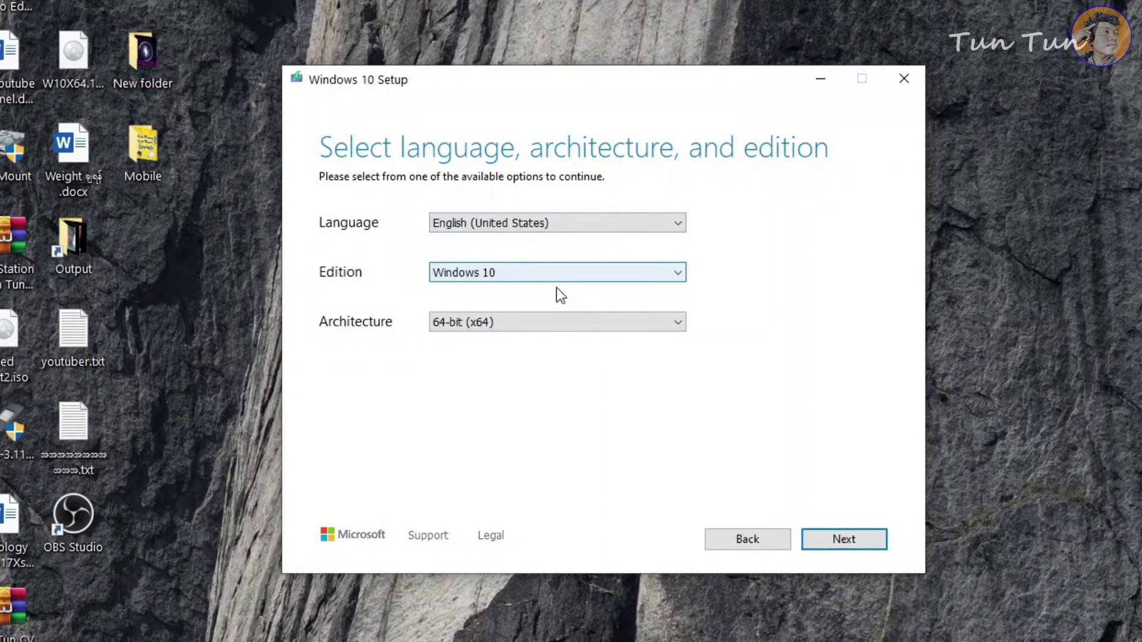
Select the 64-bit (x64) architecture and choose ISO file as the media to use.
left_click(556, 324)
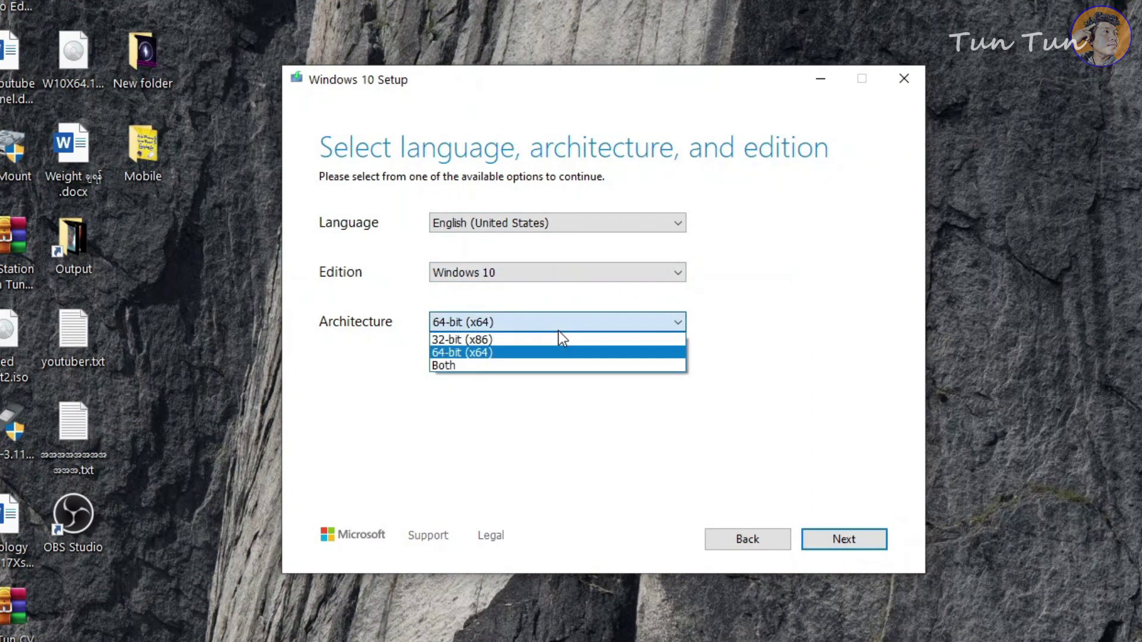
left_click(467, 354)
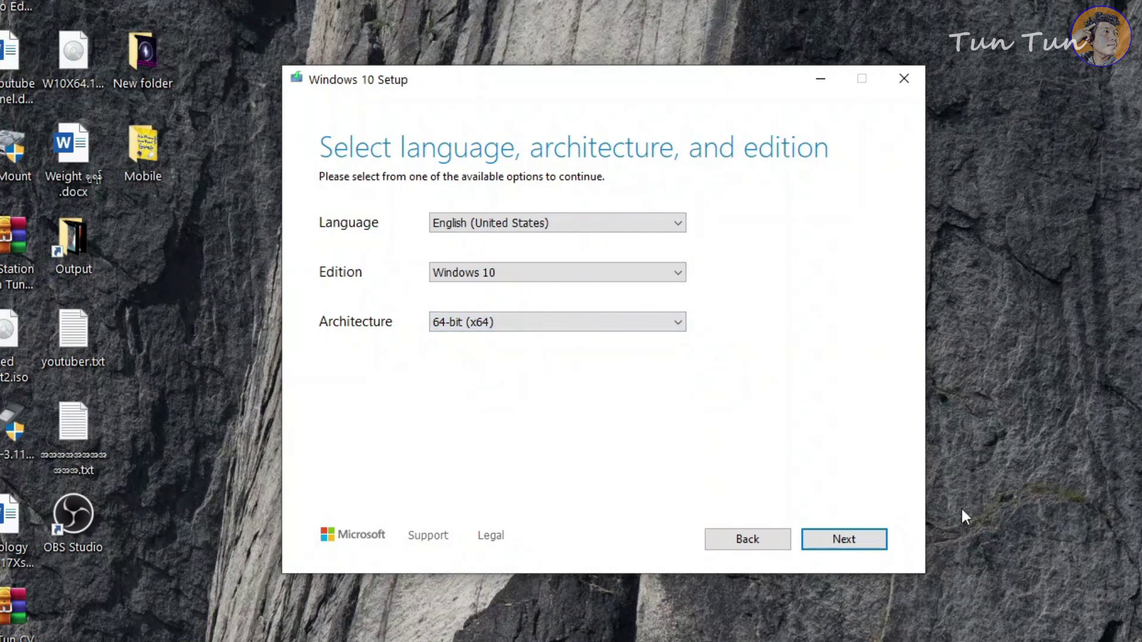
left_click(861, 529)
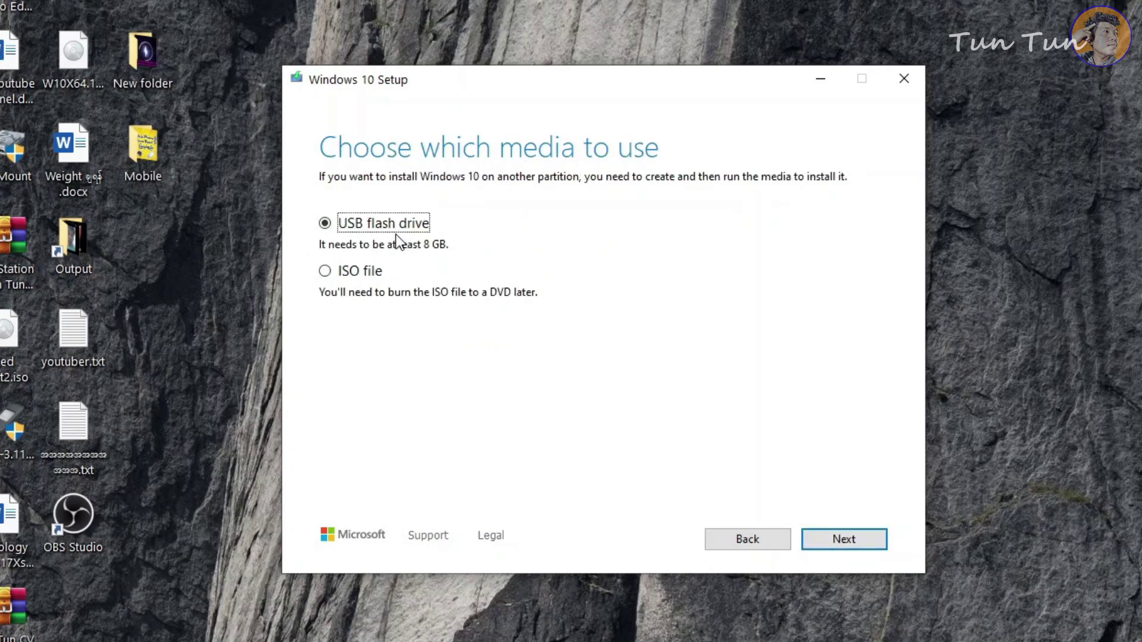
left_click(354, 273)
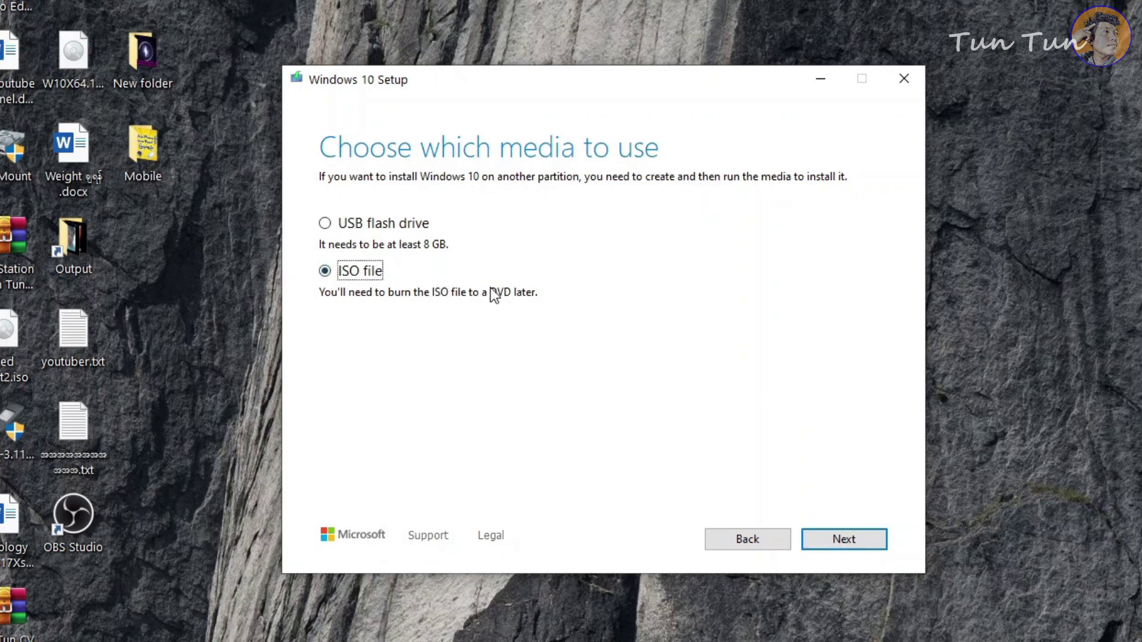
left_click(843, 540)
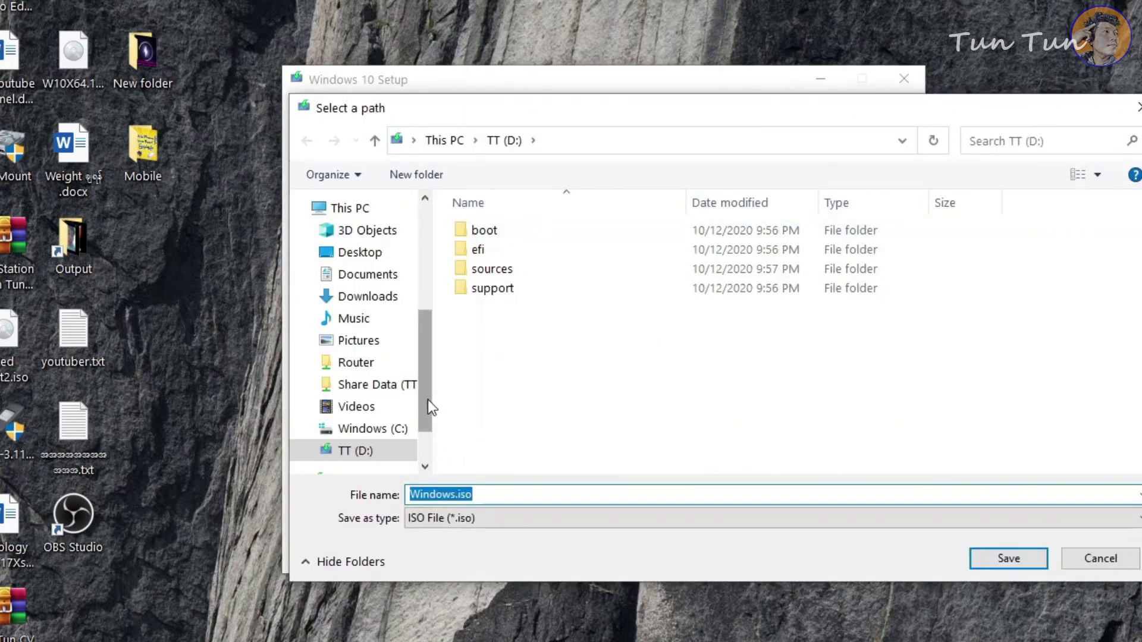
Save the image as Windows.iso in the Downloads folder to start downloading Windows 10.
left_click(351, 256)
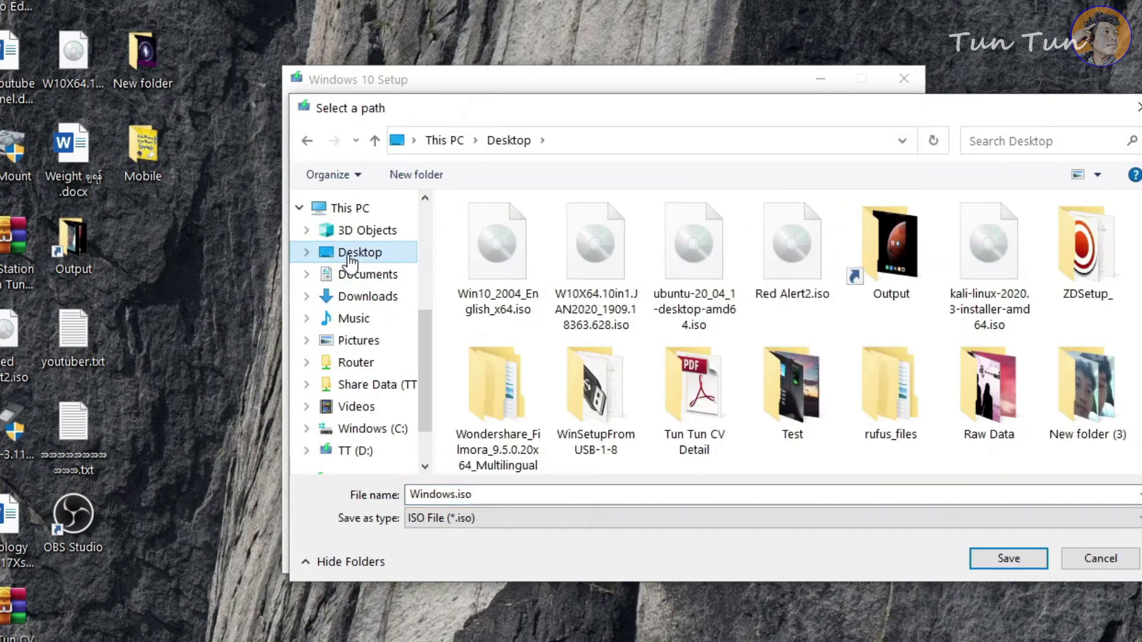
left_click(373, 276)
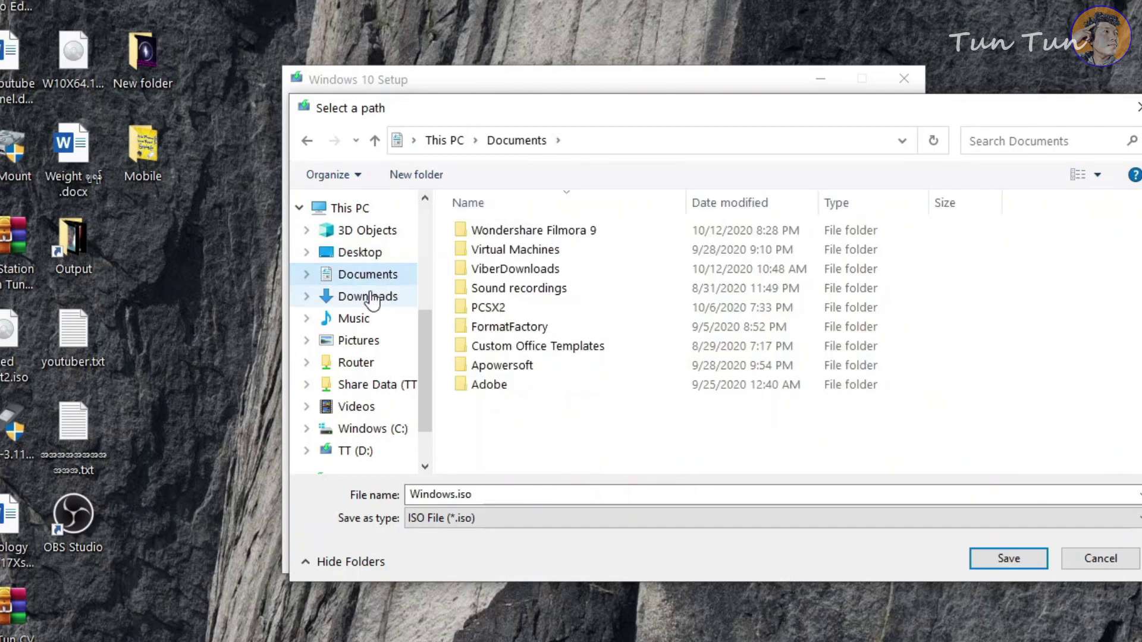
left_click(371, 298)
scroll(735, 347, "down", 3)
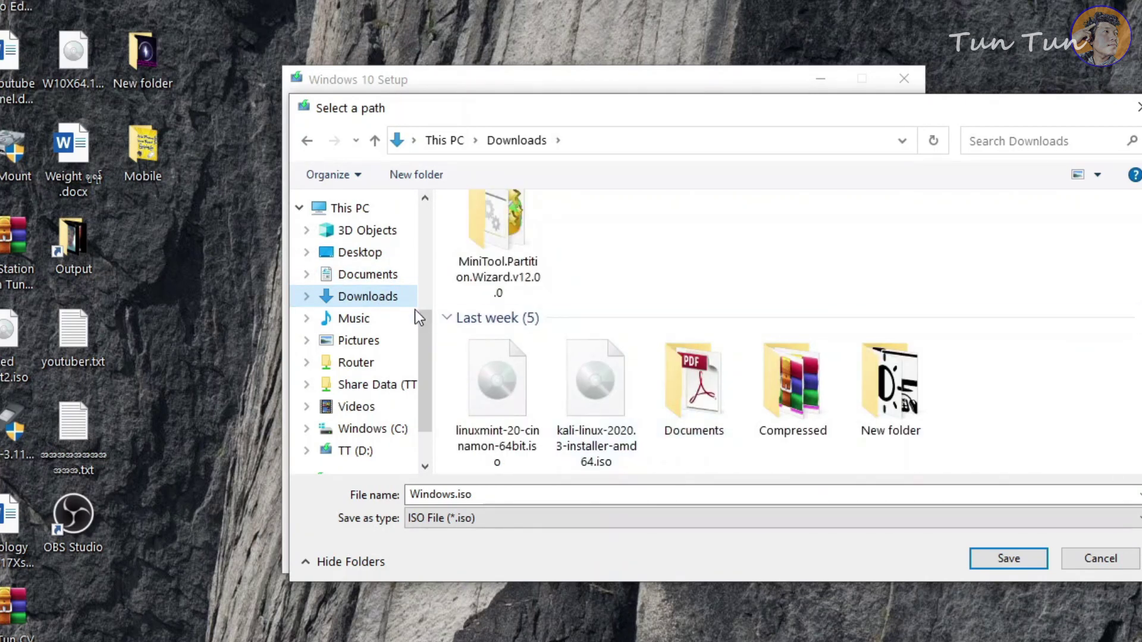
left_click(998, 557)
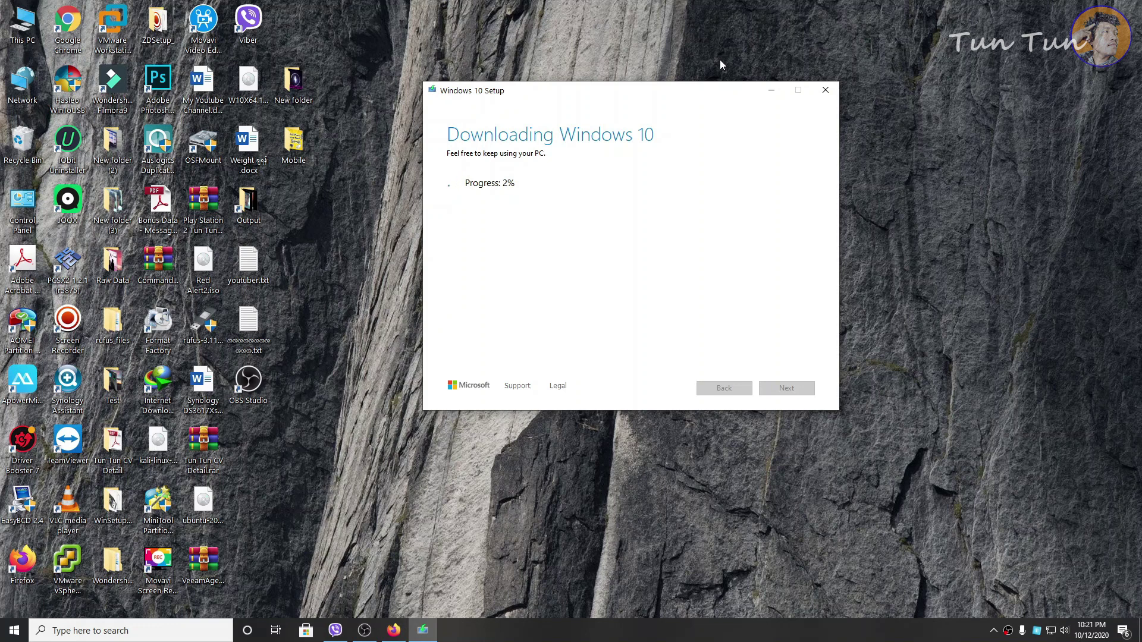
Quit Windows 10 Setup during the download, confirm the cancellation, and refresh the desktop.
left_click(824, 90)
key("y")
left_click_drag(711, 208, 647, 223)
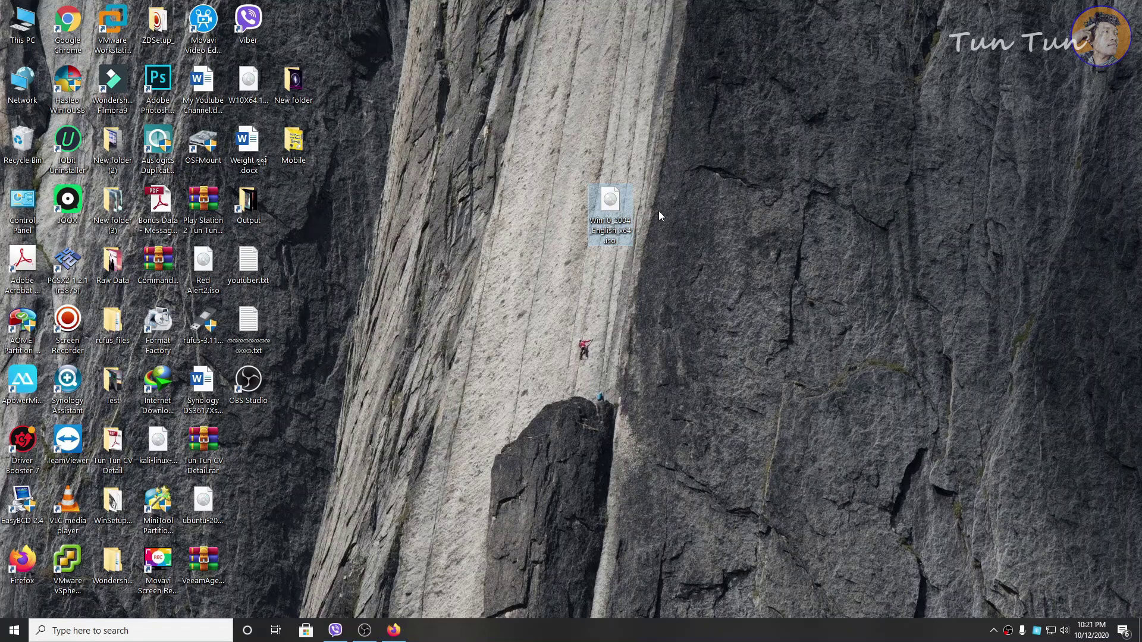
right_click(730, 185)
left_click(762, 221)
right_click(674, 161)
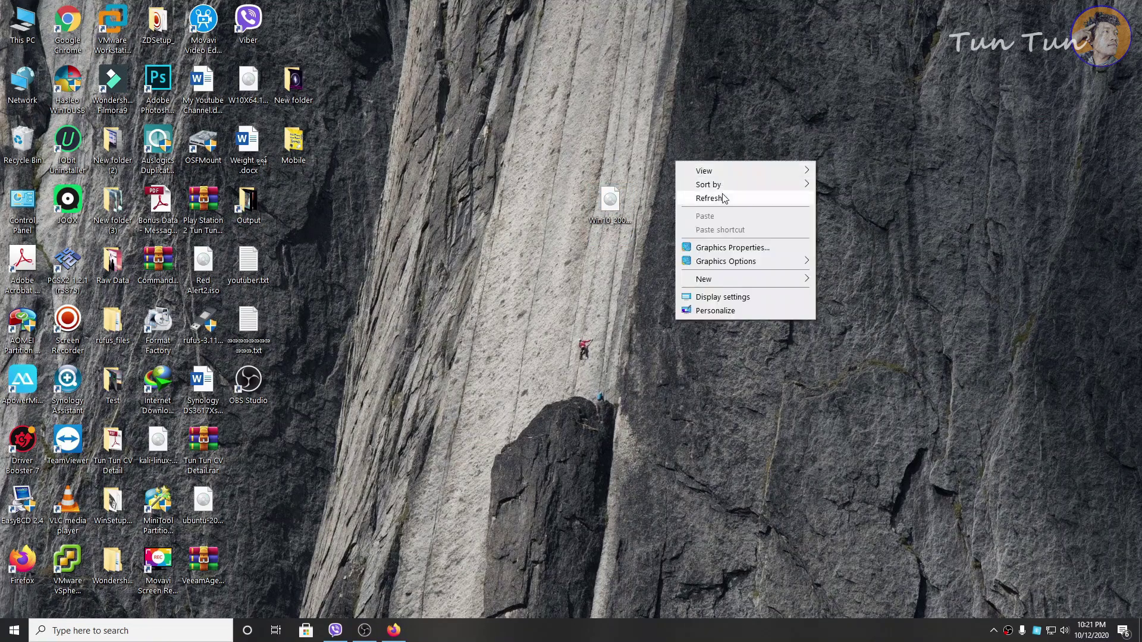
left_click(720, 196)
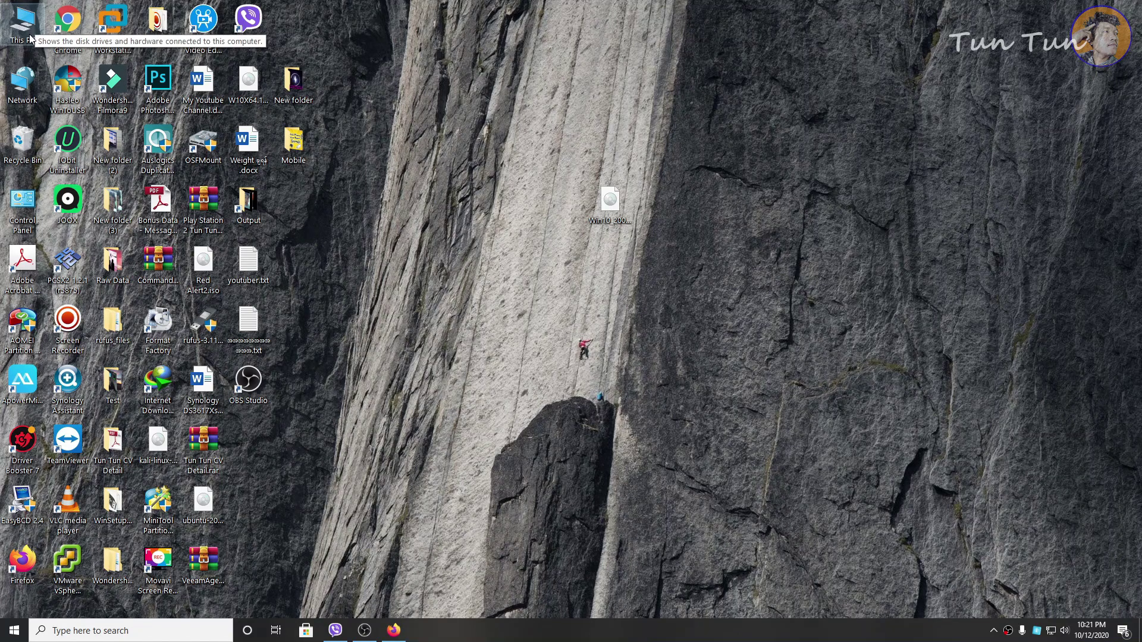
Check the file size of Win10_2004_English_x64.iso on the desktop in its properties, then close them.
left_click(607, 205)
key("alt+Return")
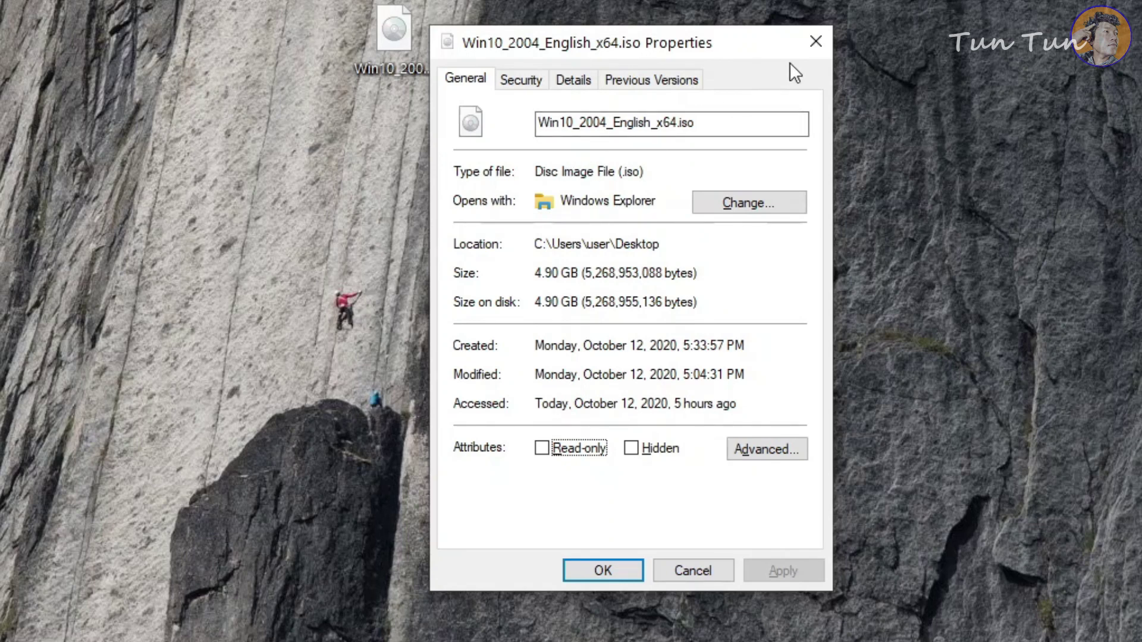
left_click(813, 39)
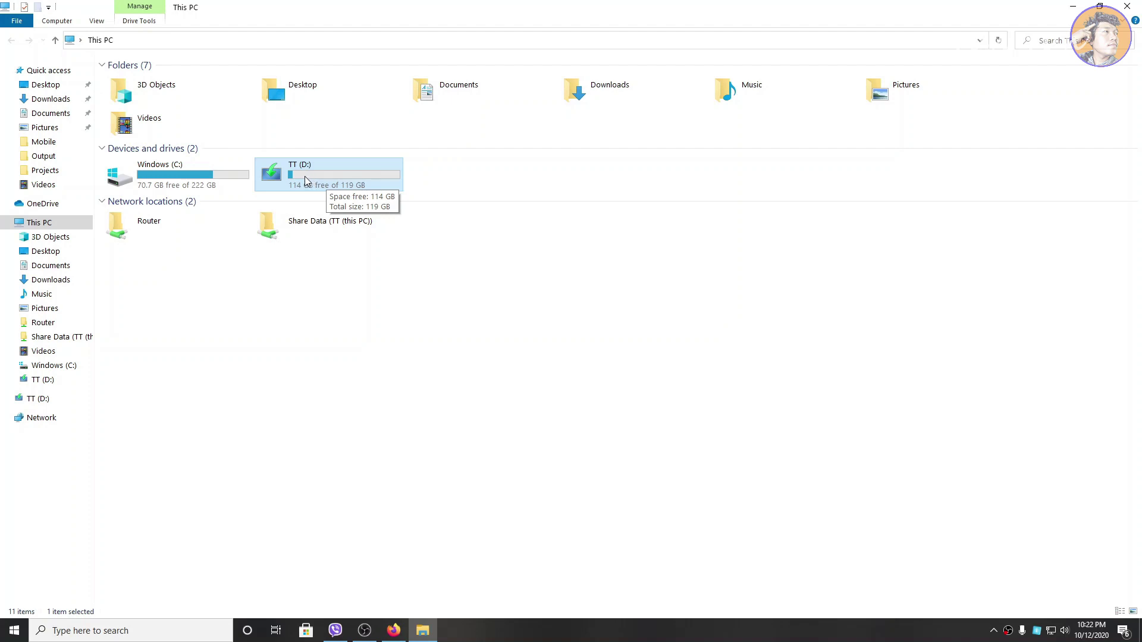
left_click_drag(489, 8, 651, 135)
double_click(651, 136)
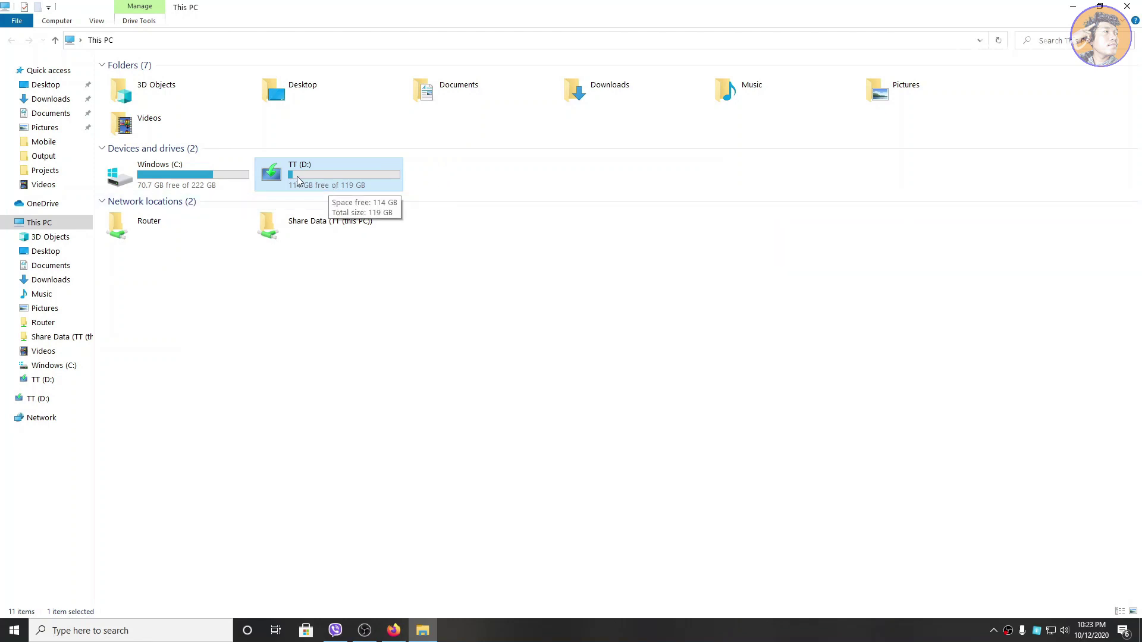
Quick-format the TT (D:) drive as NTFS with a 4096-byte allocation unit and the volume label TT, and close the format dialog.
right_click(299, 172)
left_click(345, 391)
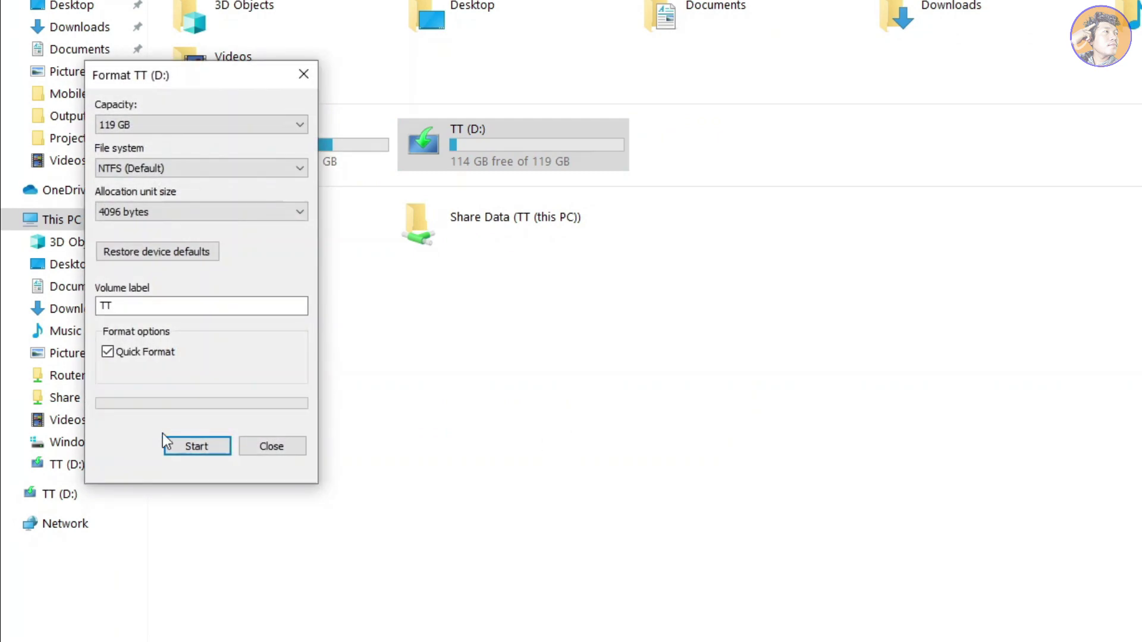
left_click(189, 443)
left_click(921, 363)
key("Return")
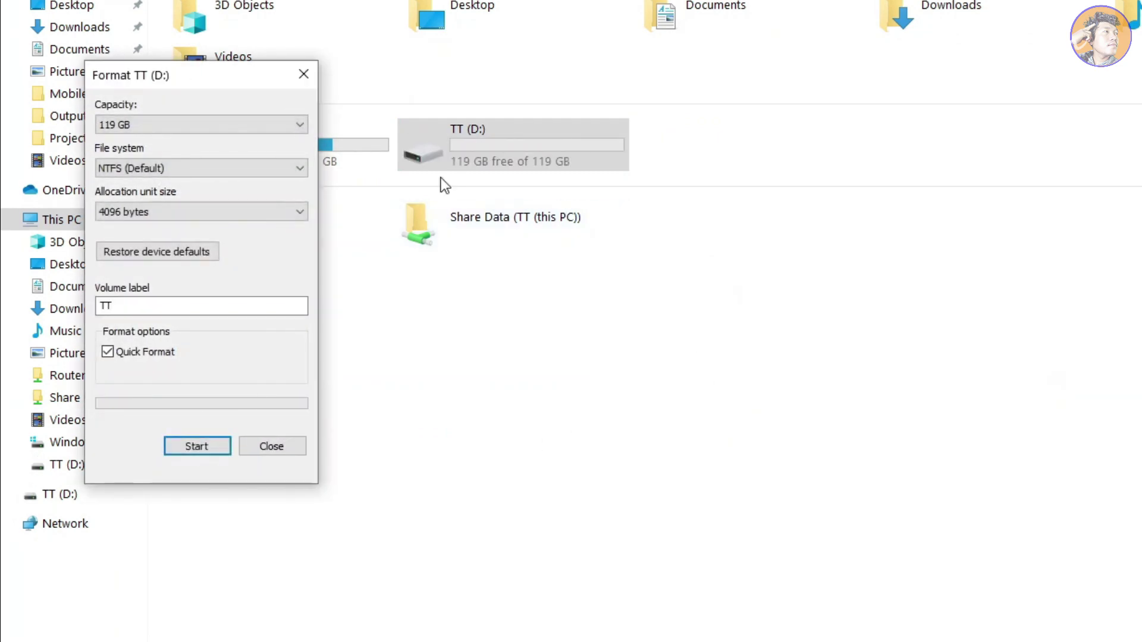
key("Escape")
Arrange the This PC window beside Win10_2004_English_x64.iso on the desktop, mount the ISO, and close the drive window that opens.
left_click_drag(599, 56, 763, 261)
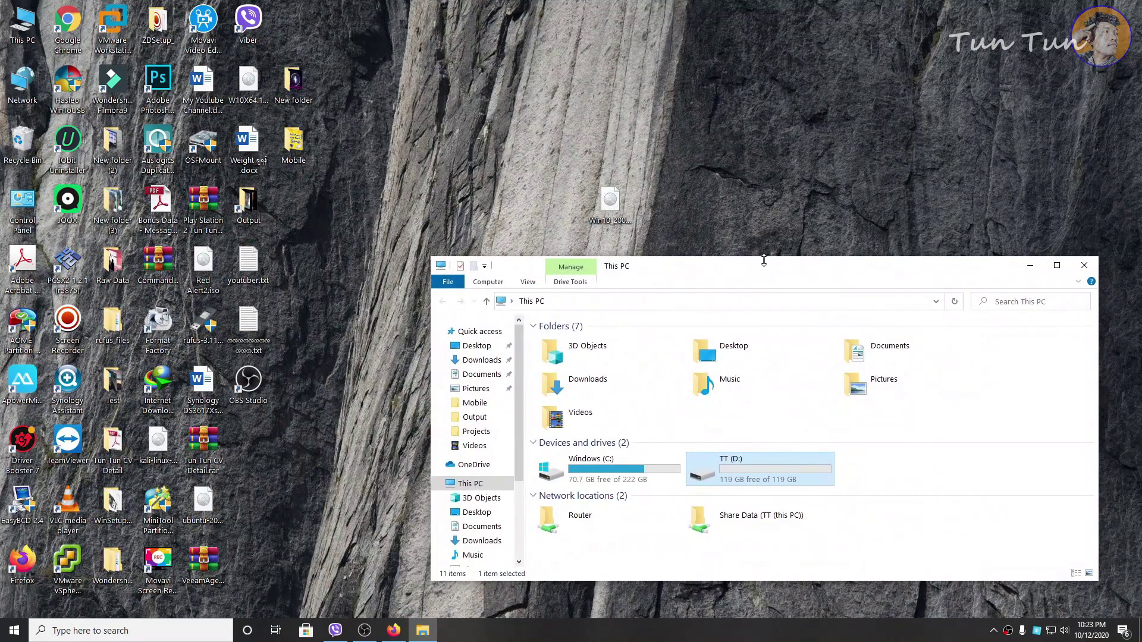
left_click_drag(609, 199, 521, 145)
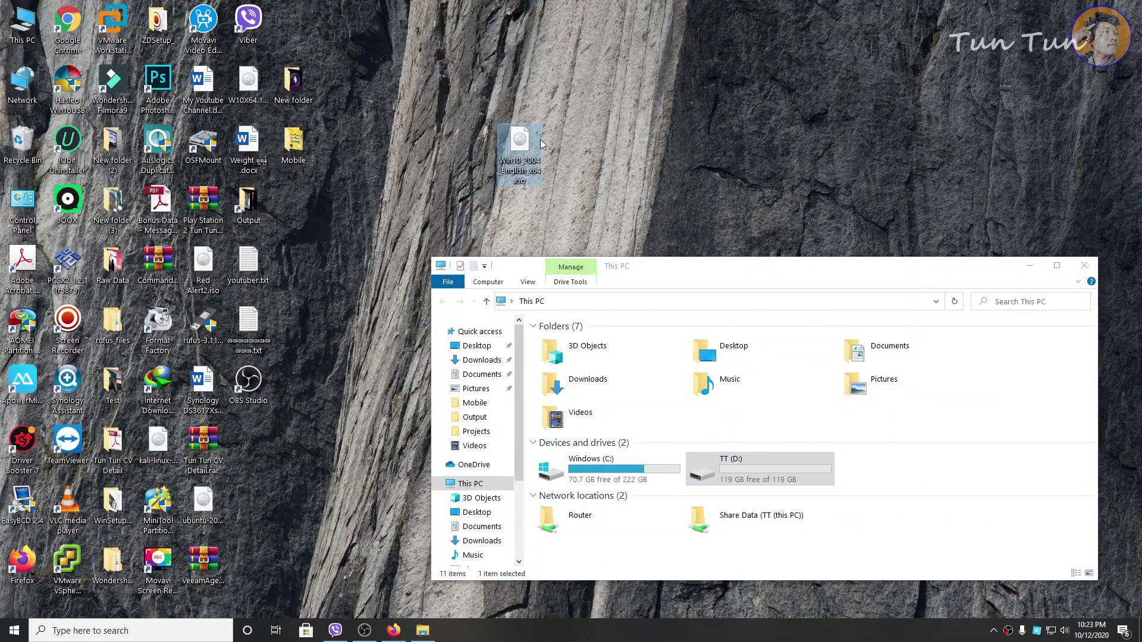
left_click_drag(773, 265, 603, 156)
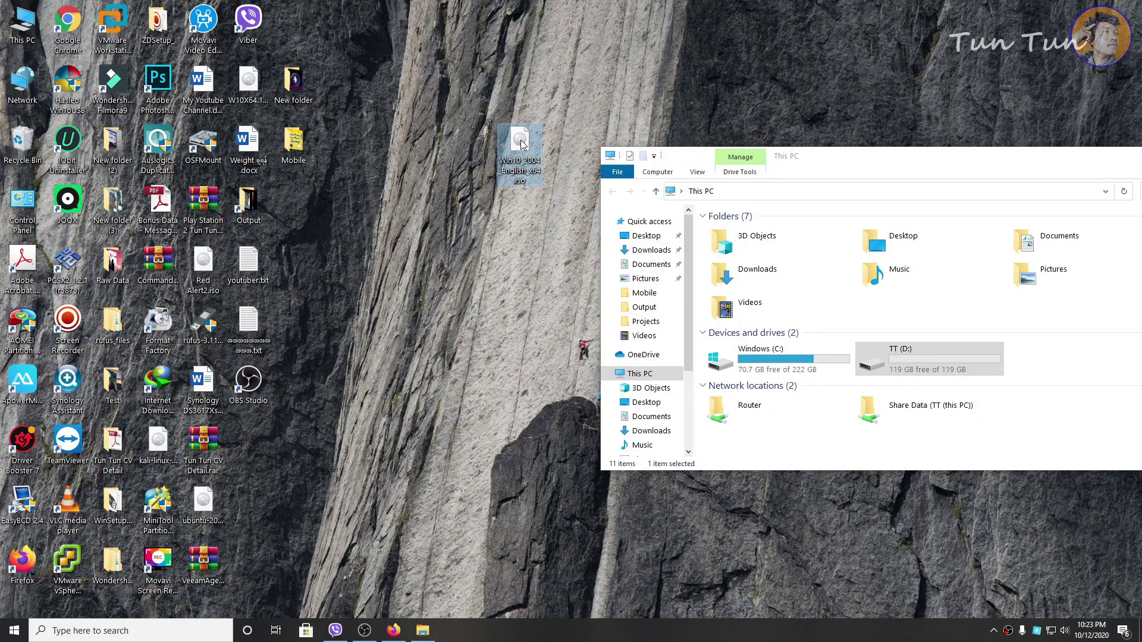
right_click(521, 145)
left_click(581, 155)
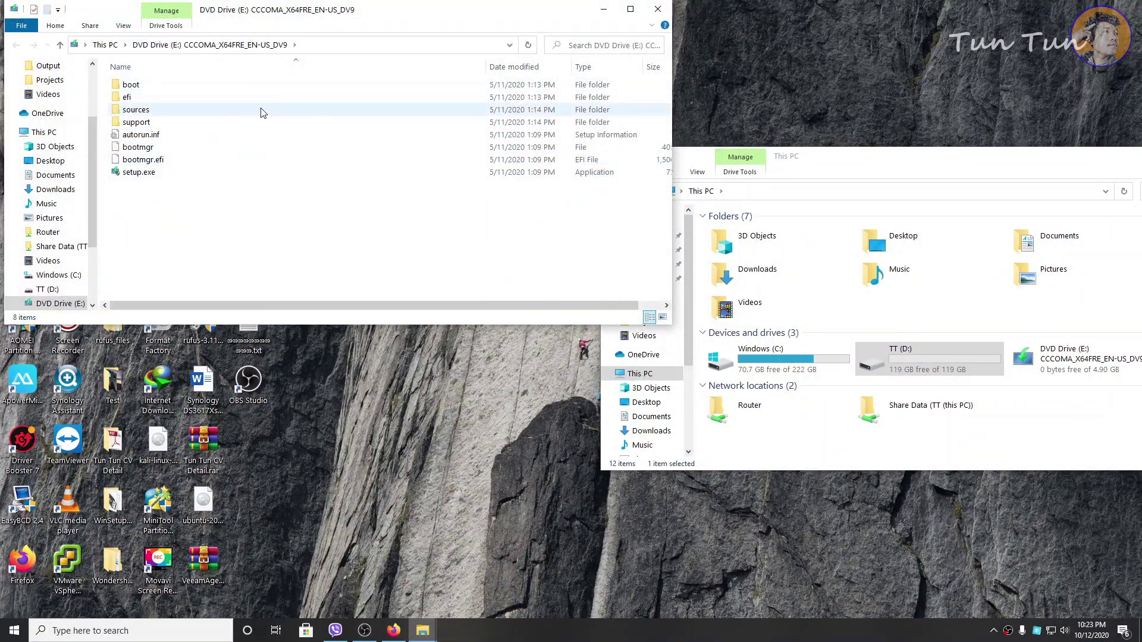
left_click(657, 9)
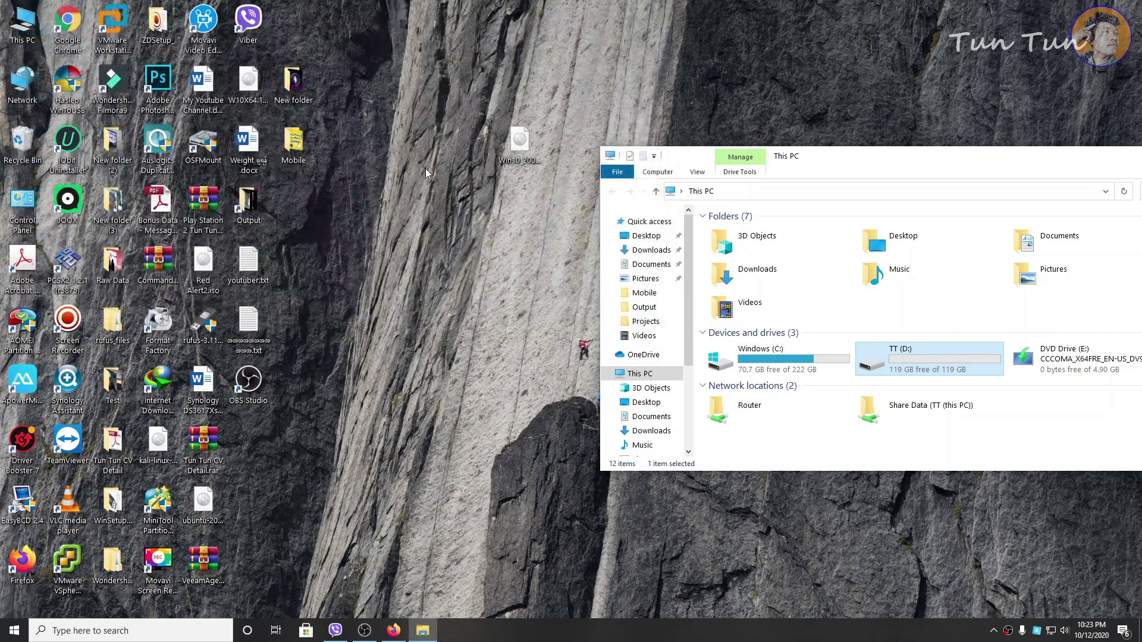
Open the mounted Windows 10 image from the desktop ISO and copy all its files and folders.
right_click(519, 143)
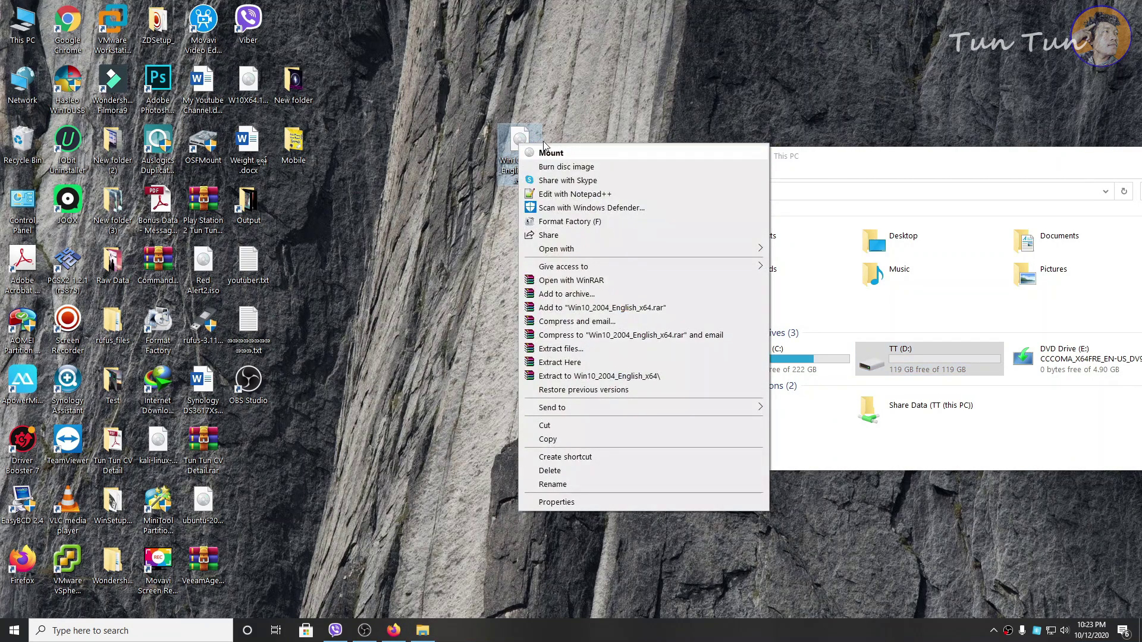
left_click(521, 148)
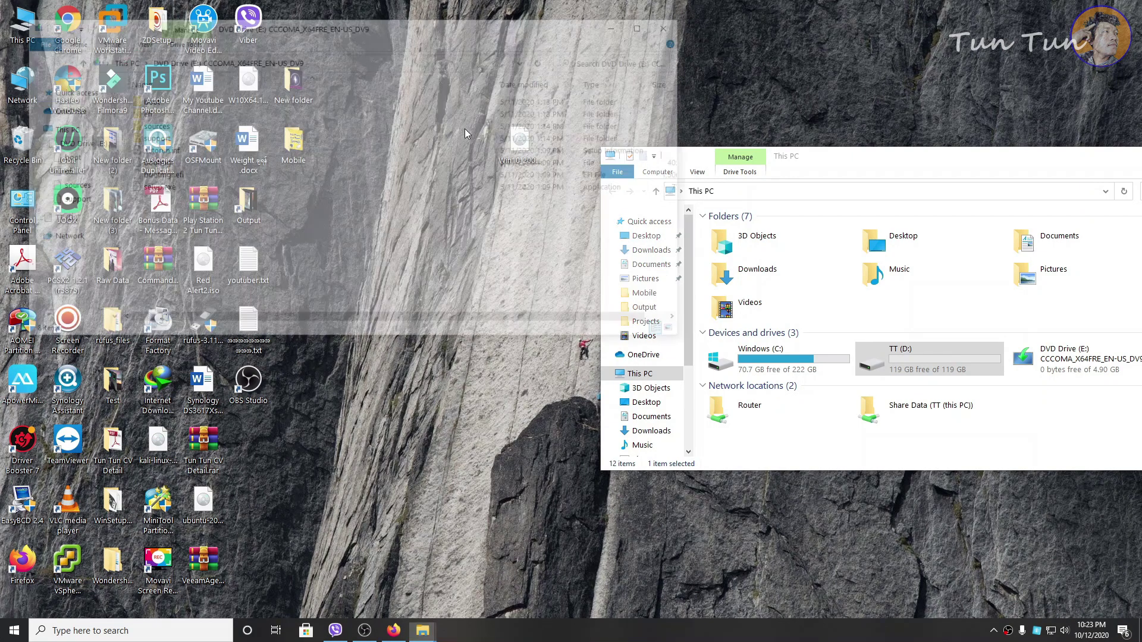
left_click_drag(919, 165, 919, 77)
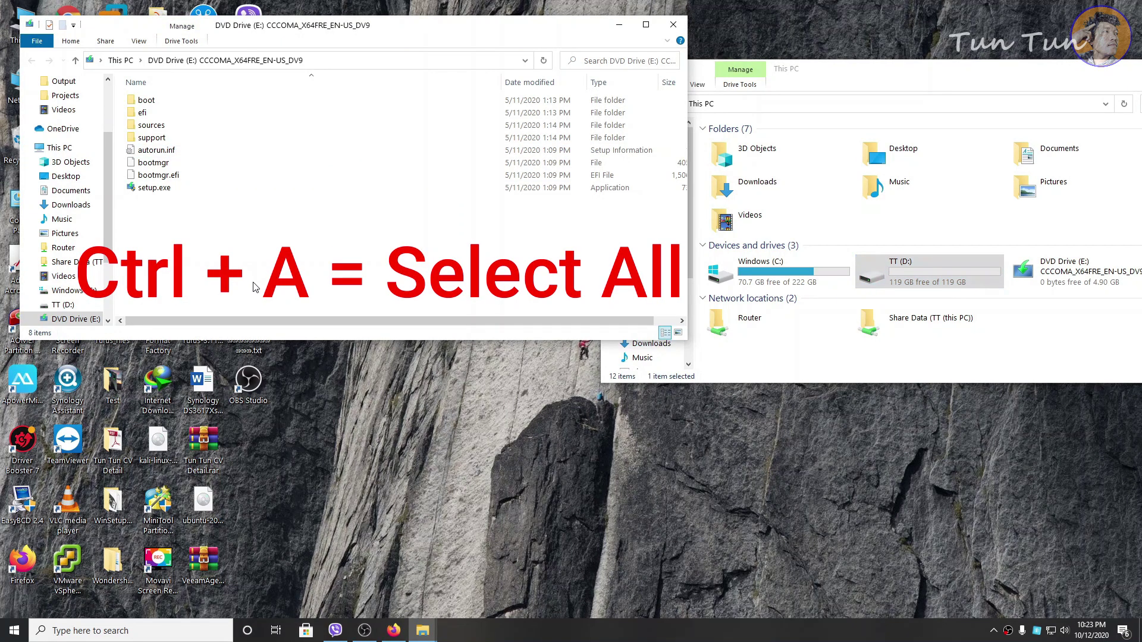
key("ctrl+a")
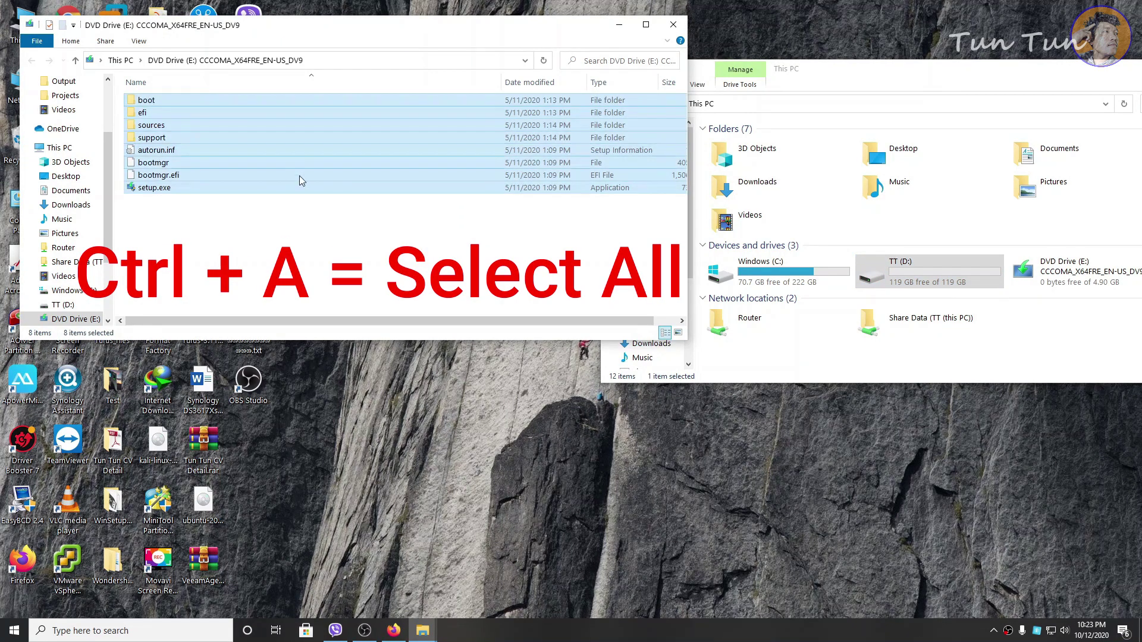
right_click(197, 138)
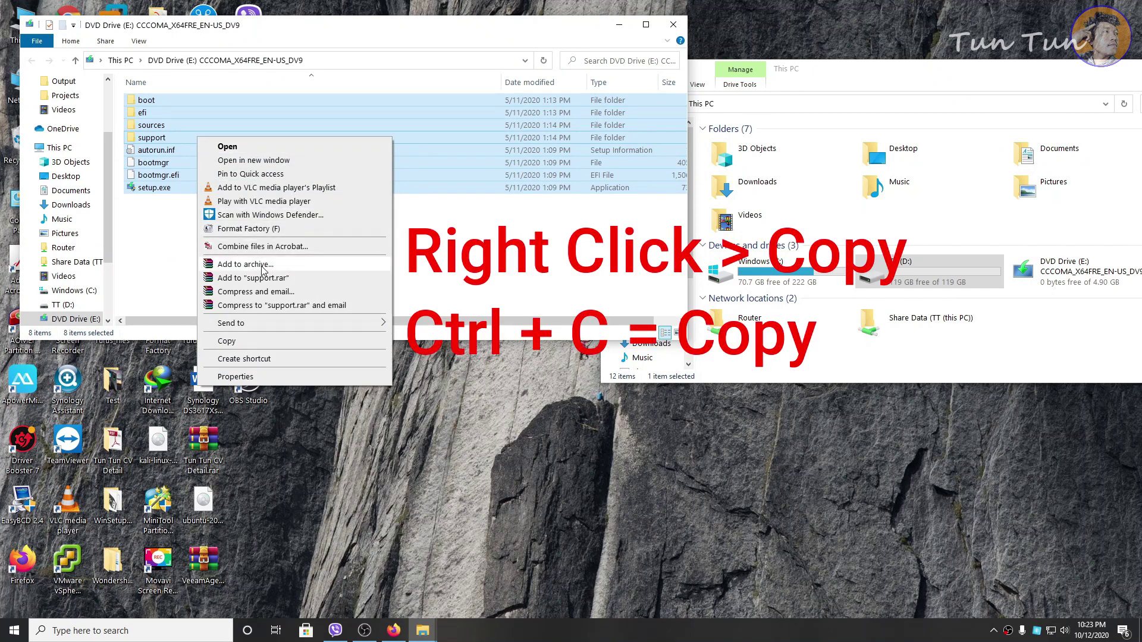
left_click(227, 341)
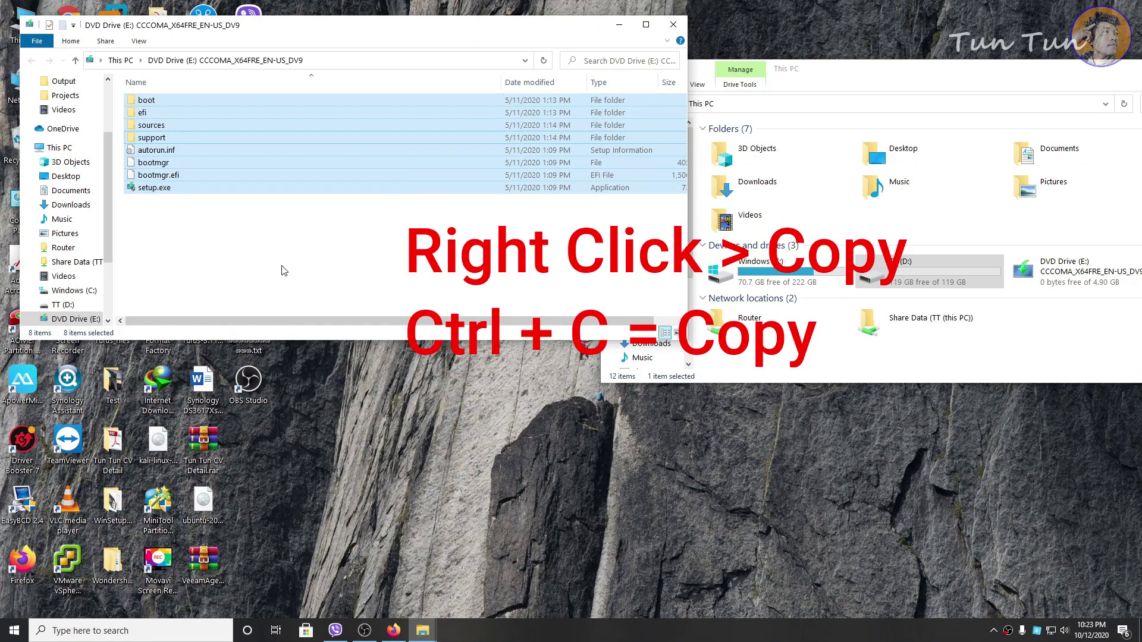
Paste the copied Windows 10 installation files into the root of the TT (D:) drive.
left_click_drag(913, 66, 573, 114)
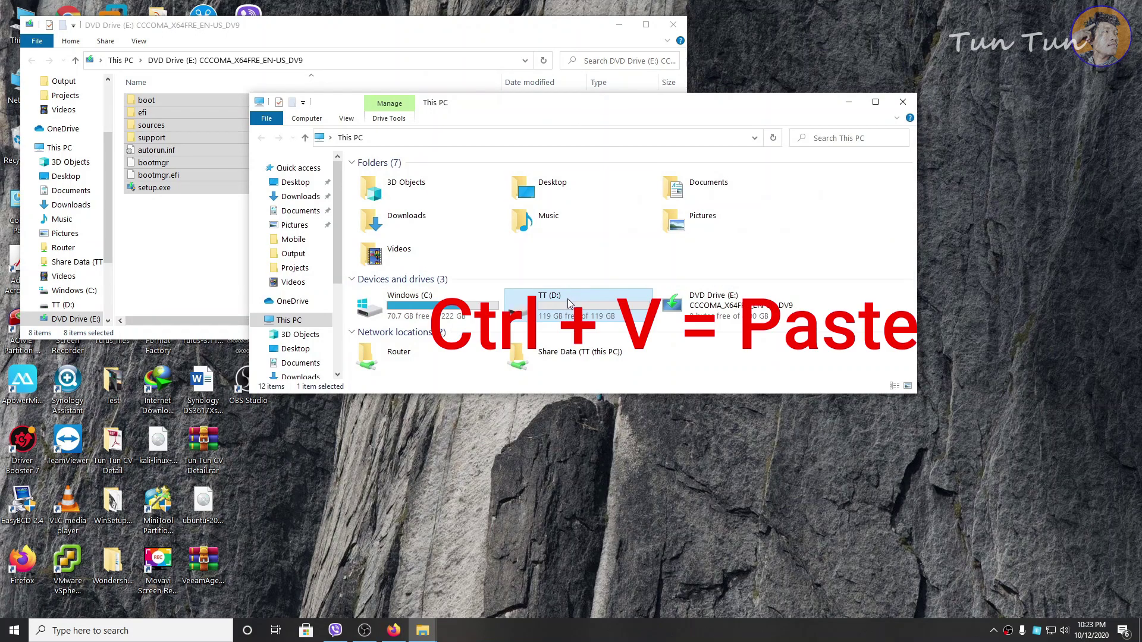
double_click(568, 301)
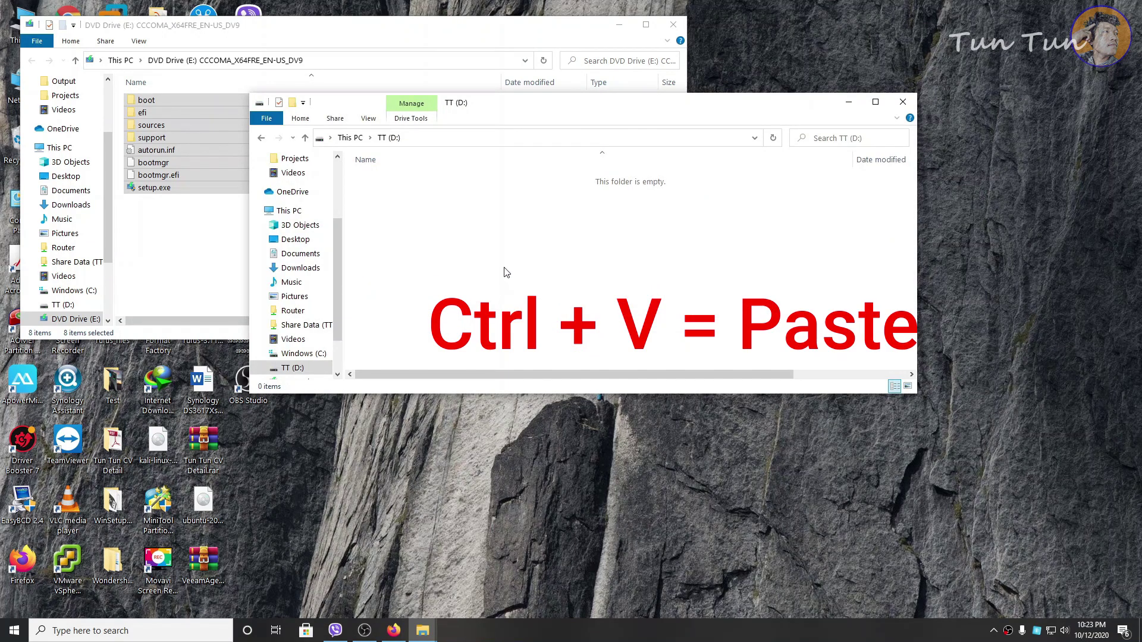
key("ctrl+v")
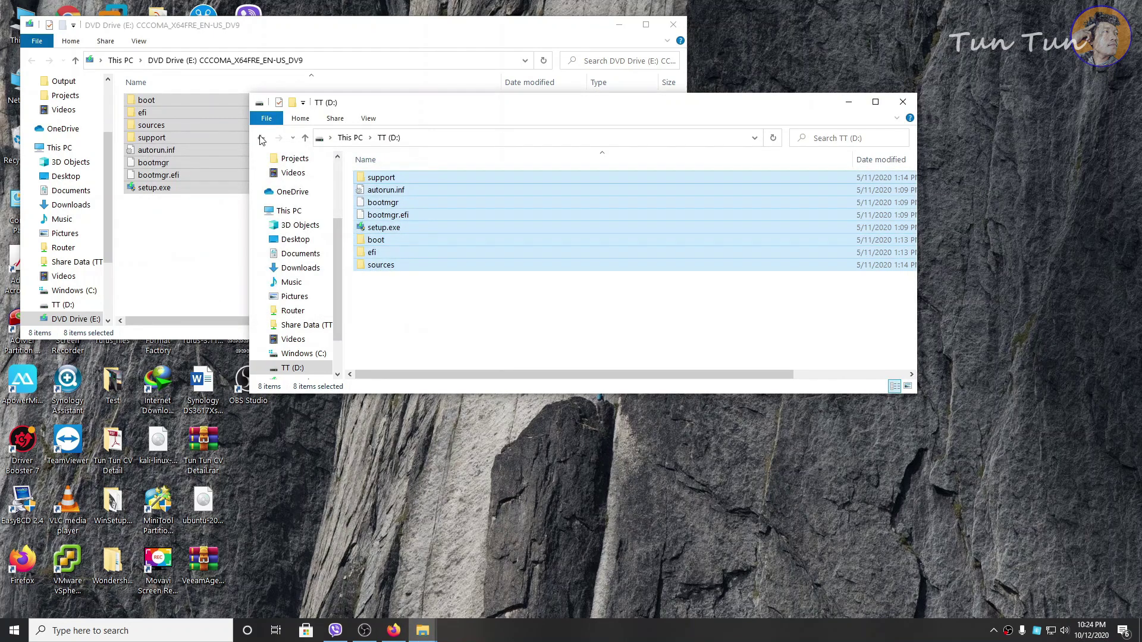
Return to the This PC view, close the DVD Drive (E:) window, and refresh the desktop.
left_click(261, 140)
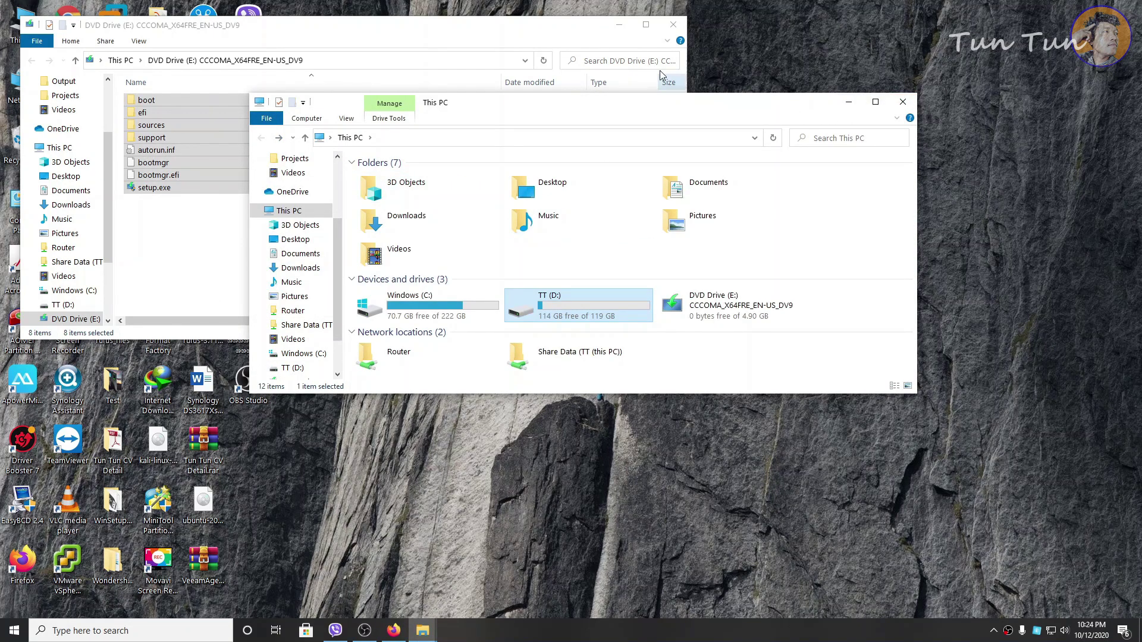
left_click_drag(553, 102, 699, 95)
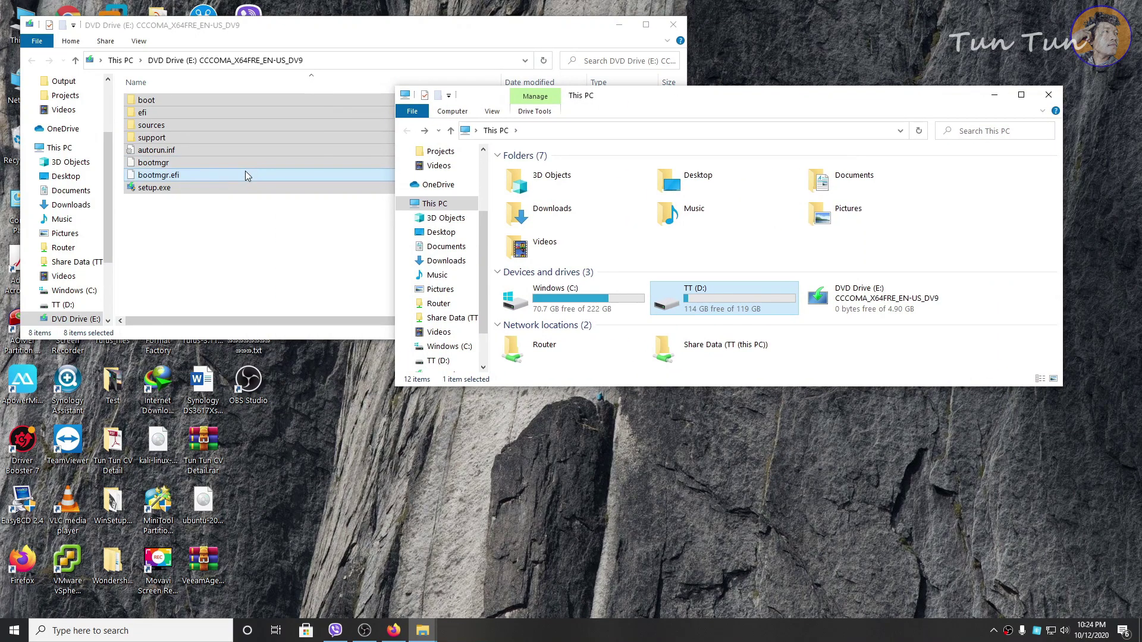
left_click(673, 25)
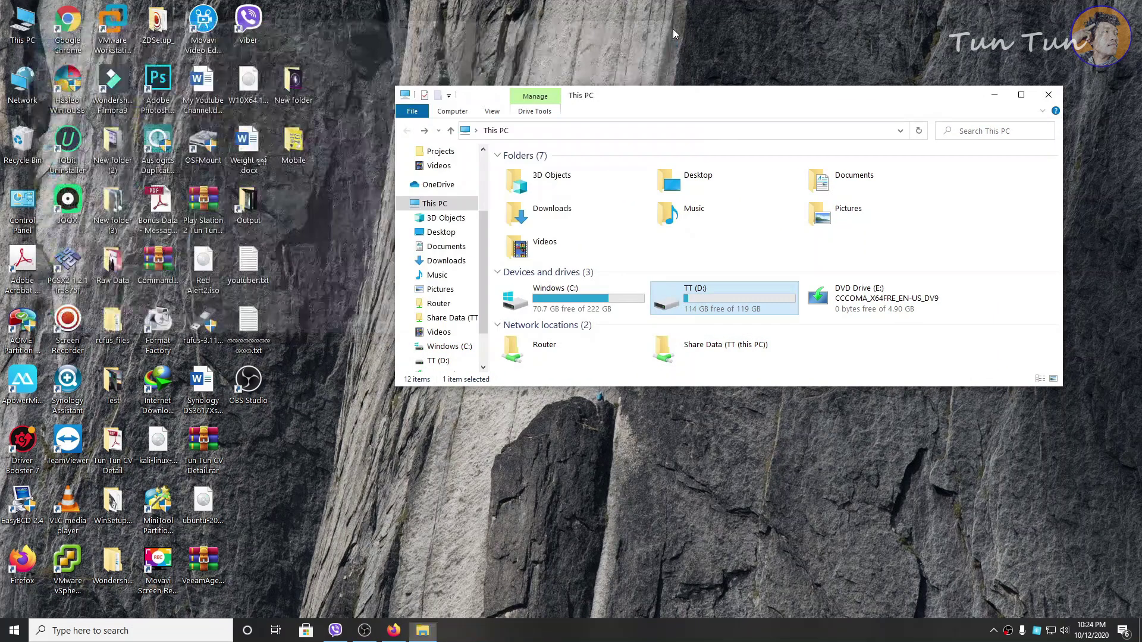
right_click(558, 36)
left_click(612, 66)
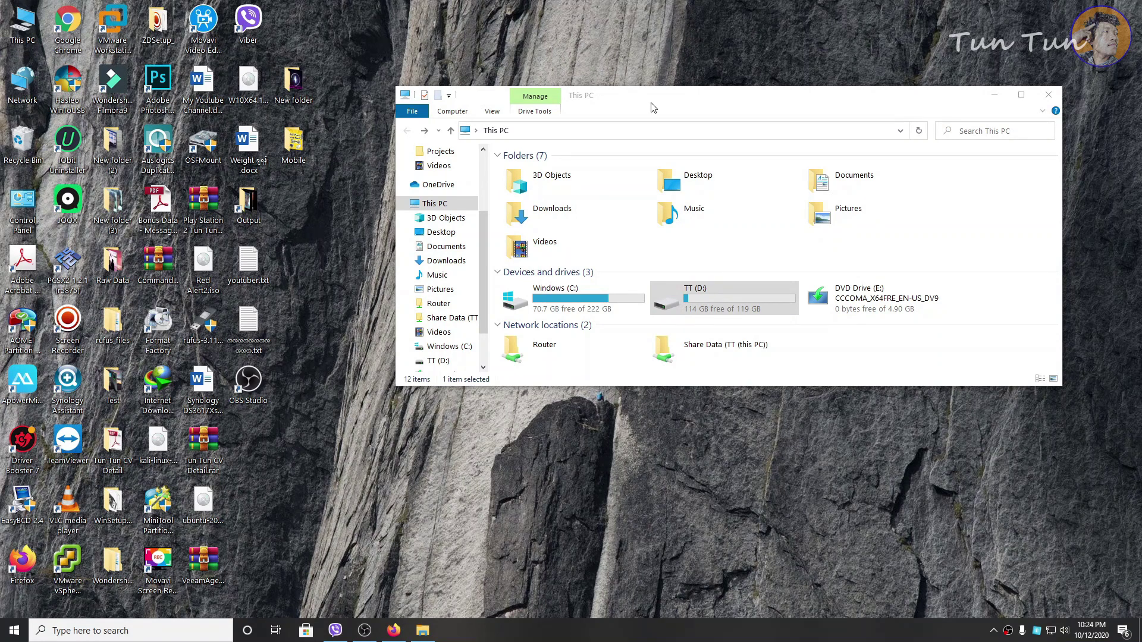
left_click_drag(652, 107, 725, 102)
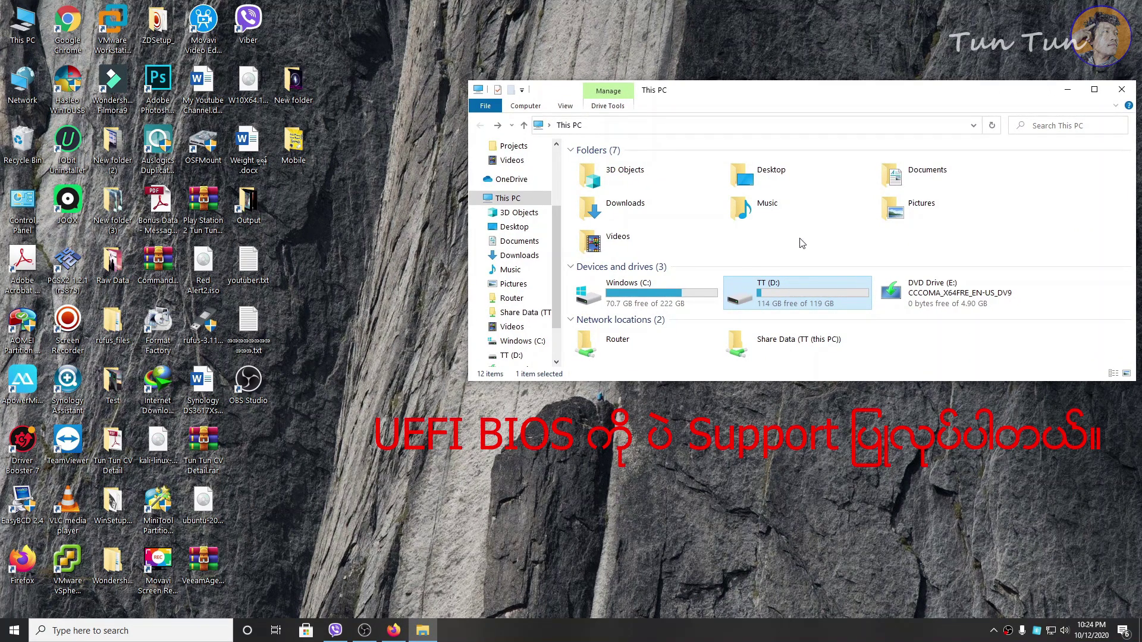
left_click_drag(813, 97, 730, 174)
left_click(701, 116)
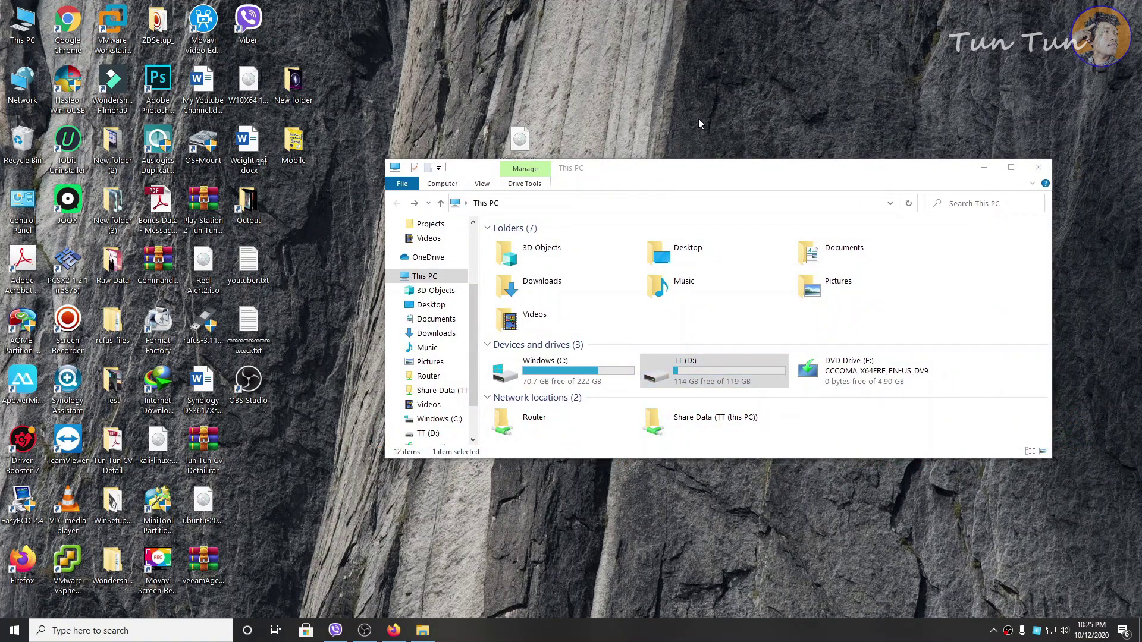
left_click_drag(752, 172, 667, 203)
right_click(647, 132)
left_click(687, 172)
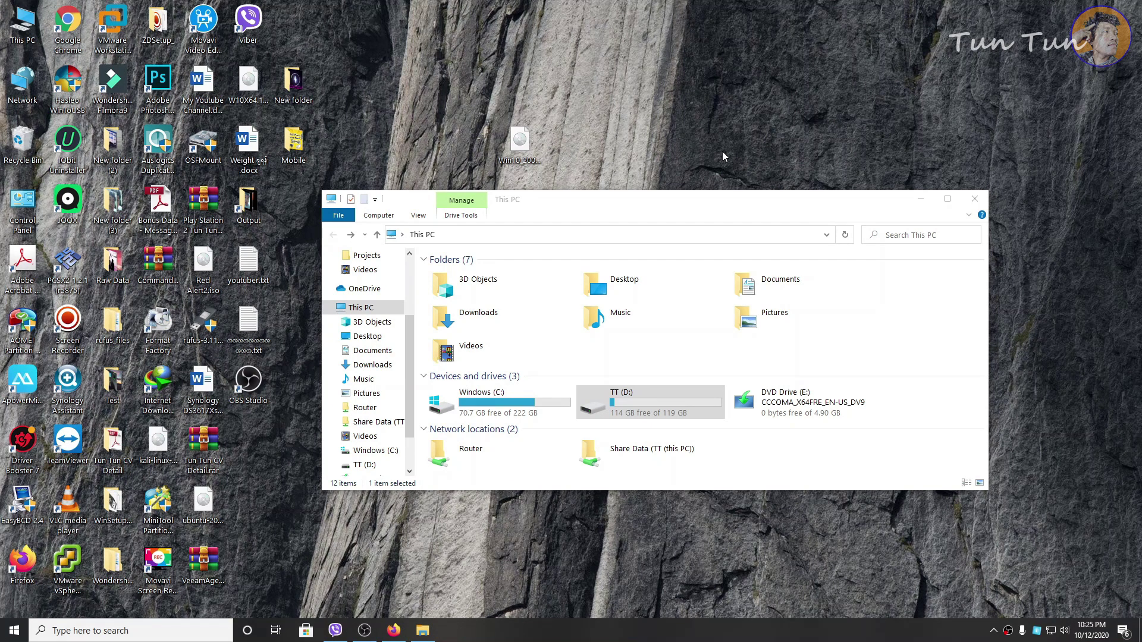
Open Command Prompt as administrator, start diskpart, and list the disks with list disk.
key("super")
type("cmd")
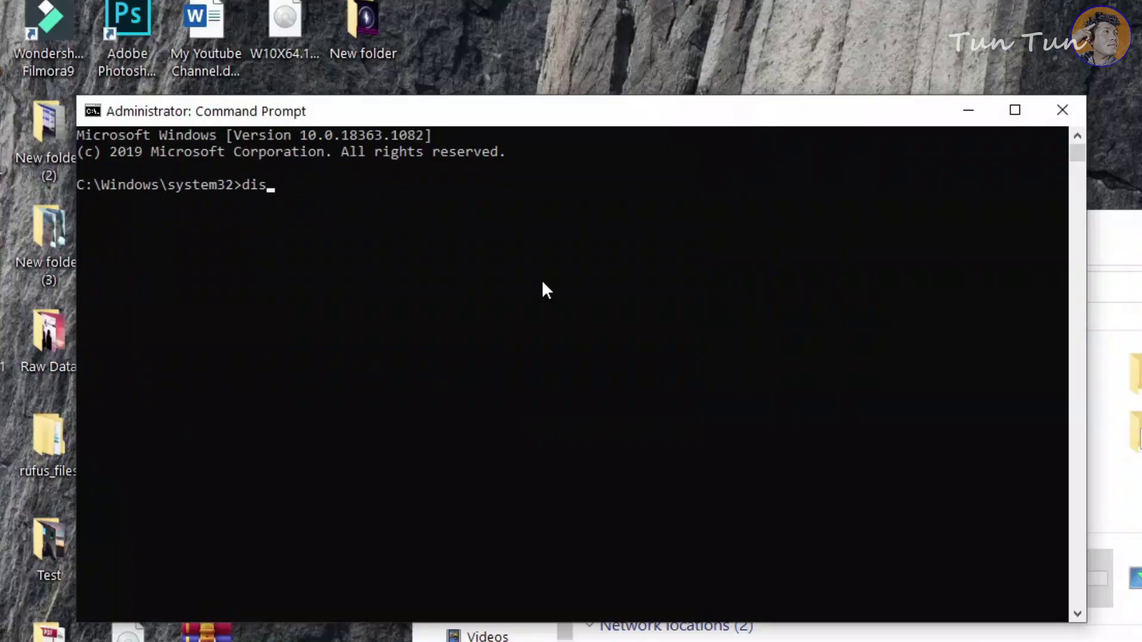
type("kpart")
key("Return")
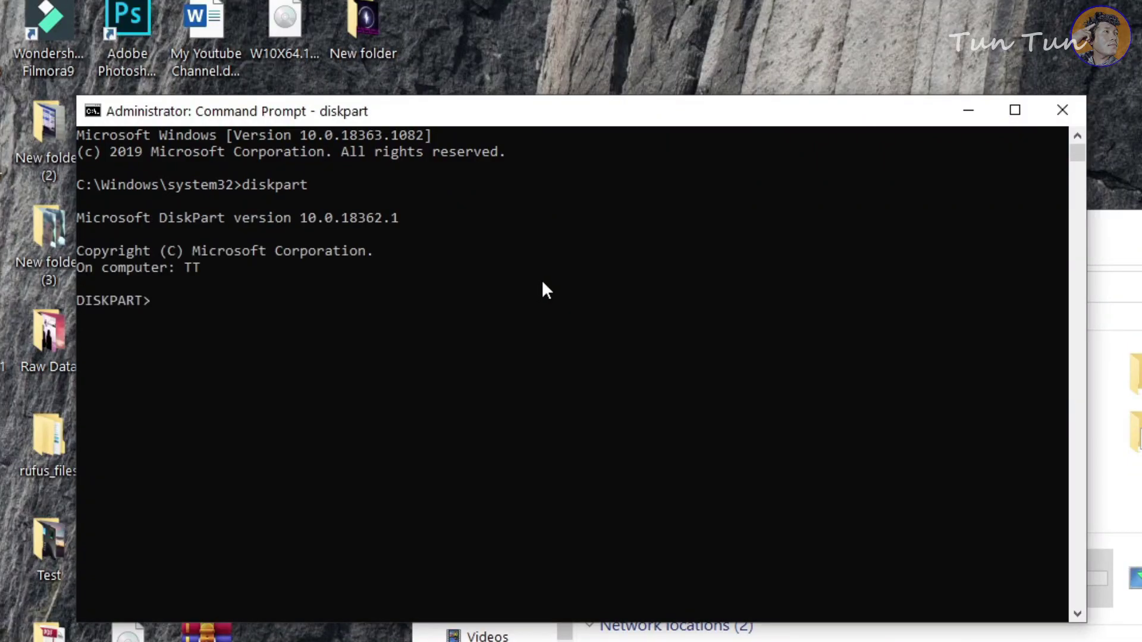
type("list disk")
key("Return")
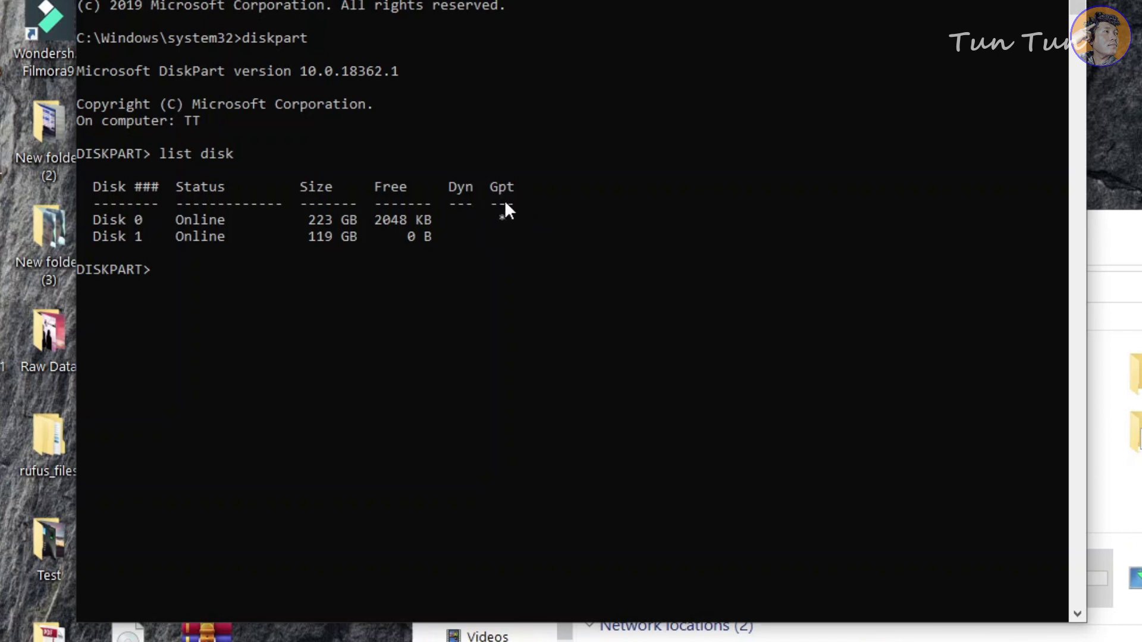
Compare the diskpart disk list, including its Gpt column, with the drives in This PC by placing both windows side by side.
mouse_move(510, 219)
left_mouse_down()
mouse_move(510, 231)
mouse_move(508, 217)
left_mouse_up()
left_click(618, 237)
left_click_drag(748, 0, 847, 2)
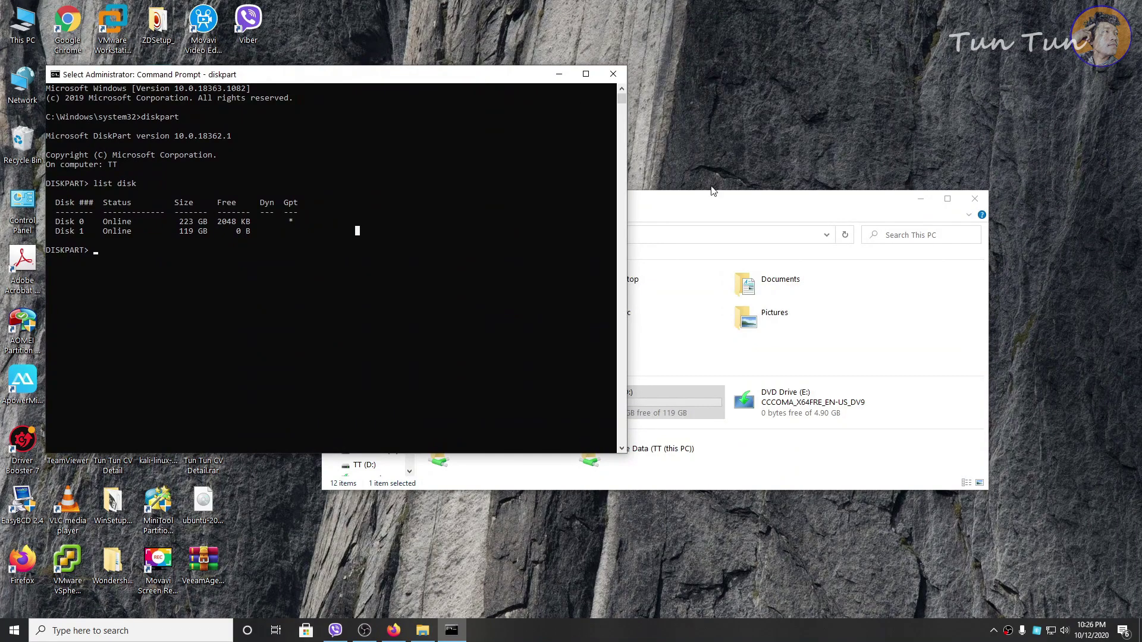
left_click_drag(826, 189, 827, 154)
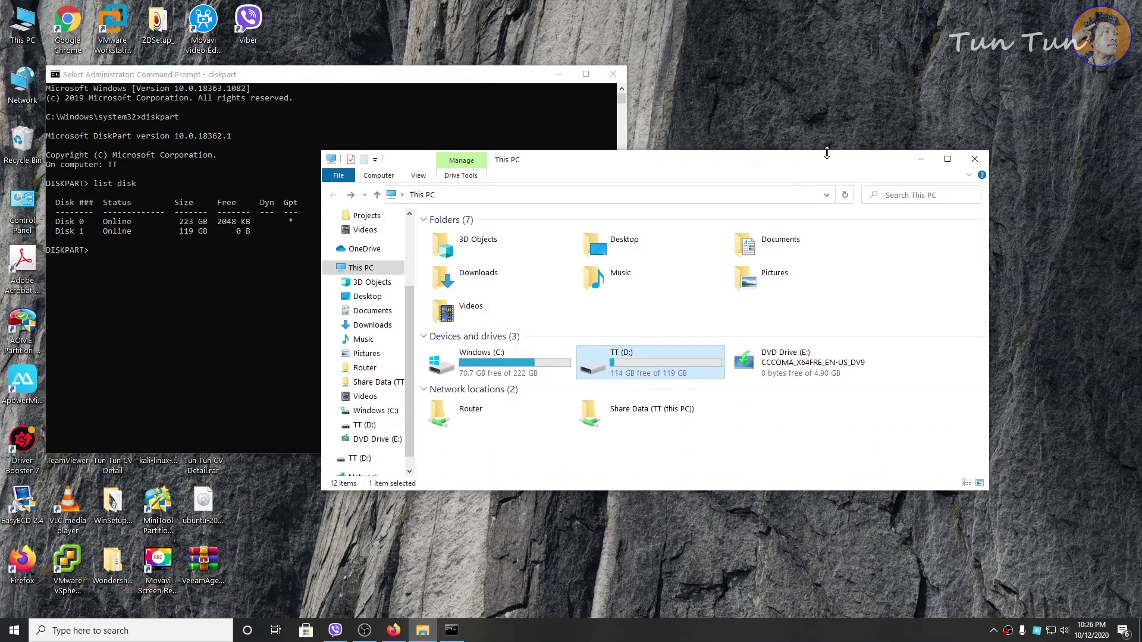
left_click_drag(663, 173, 818, 146)
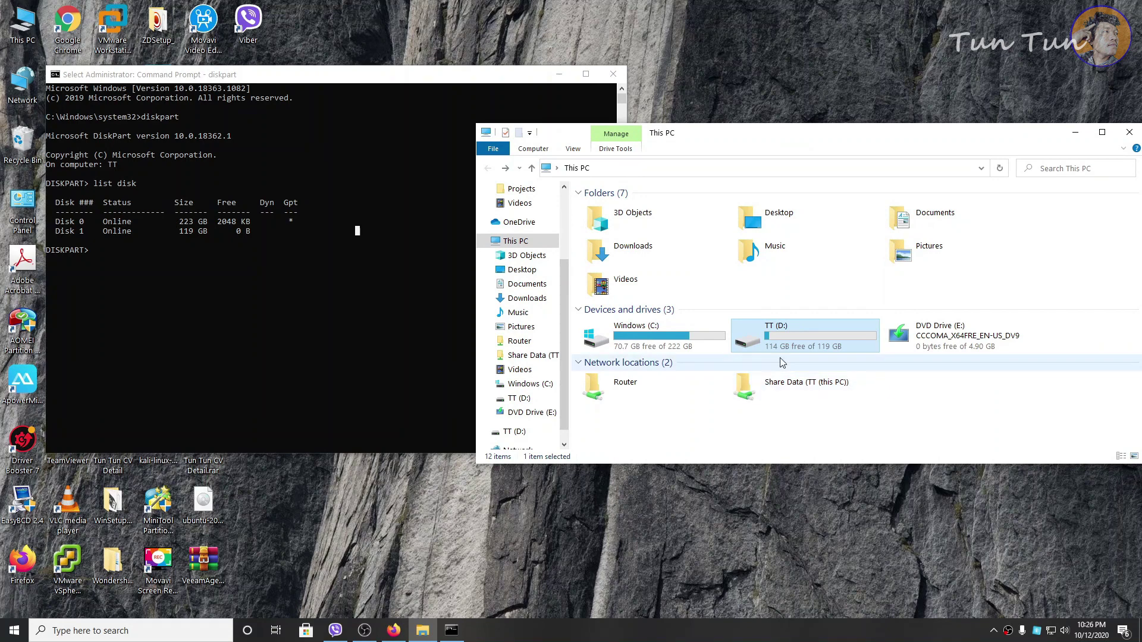
left_click(295, 211)
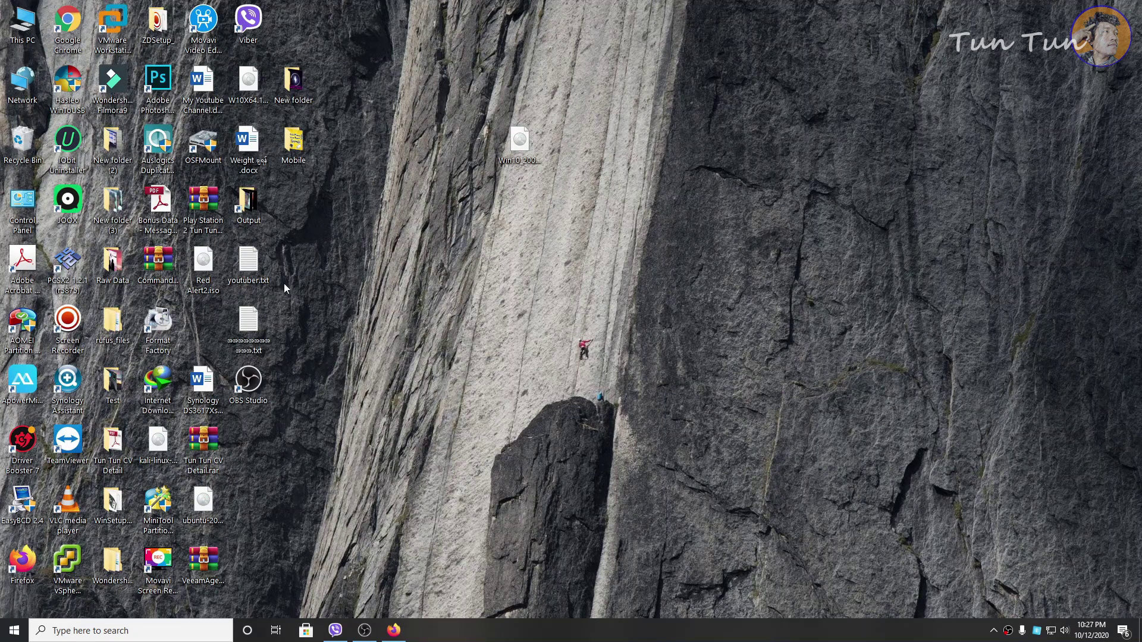
Refresh the desktop, switch to Firefox, and search the web for rufus.
right_click(436, 218)
left_click(470, 254)
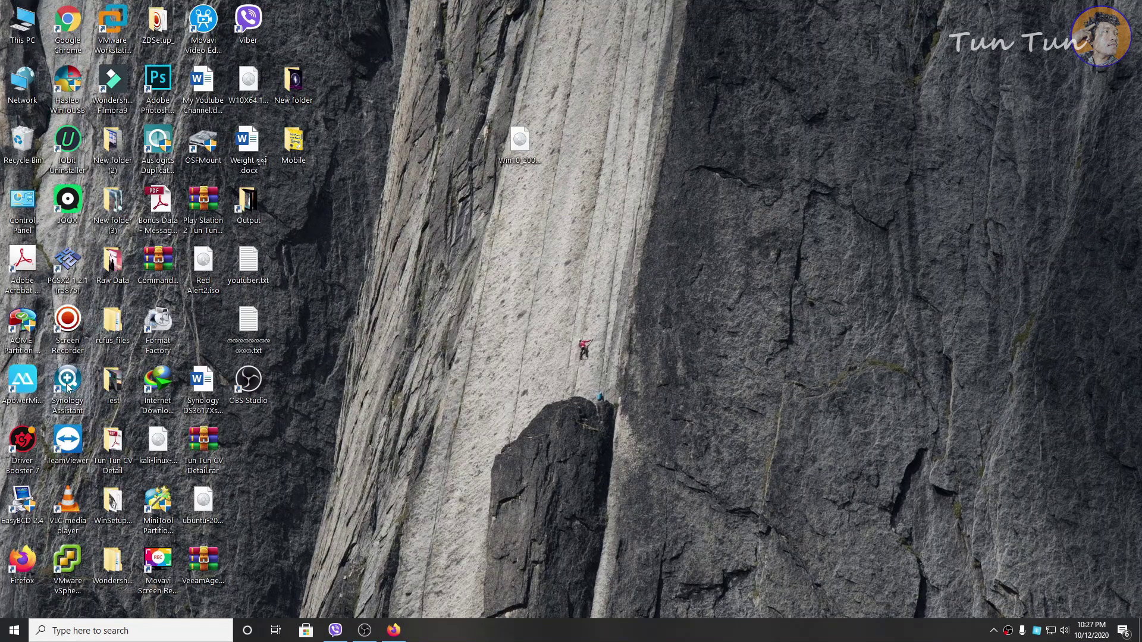
double_click(24, 563)
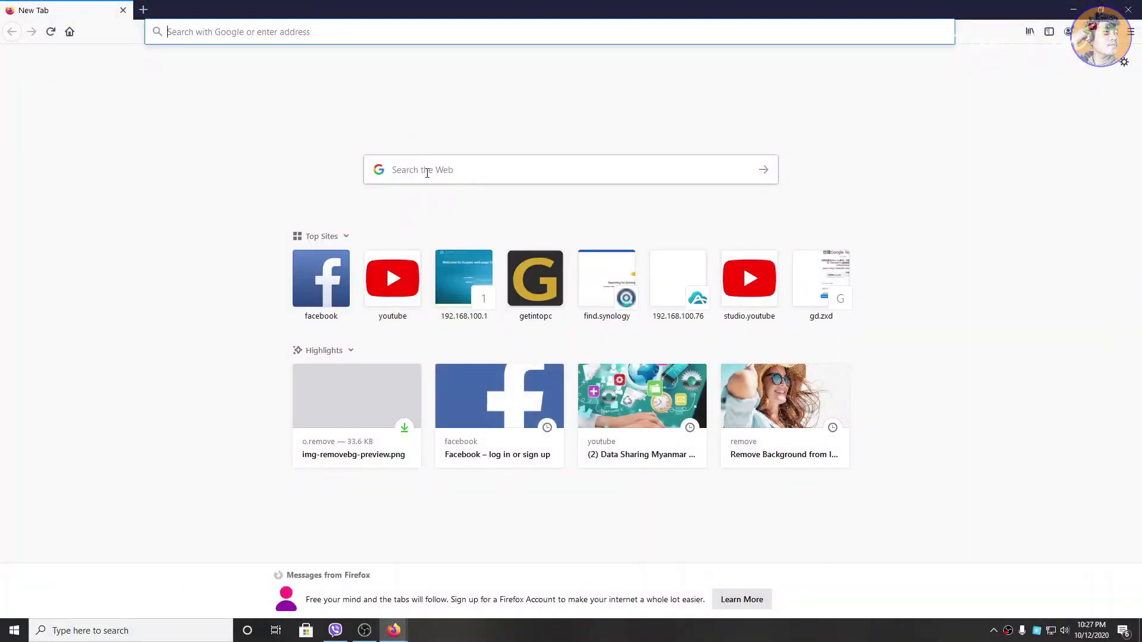
left_click(426, 169)
type("r")
key("BackSpace")
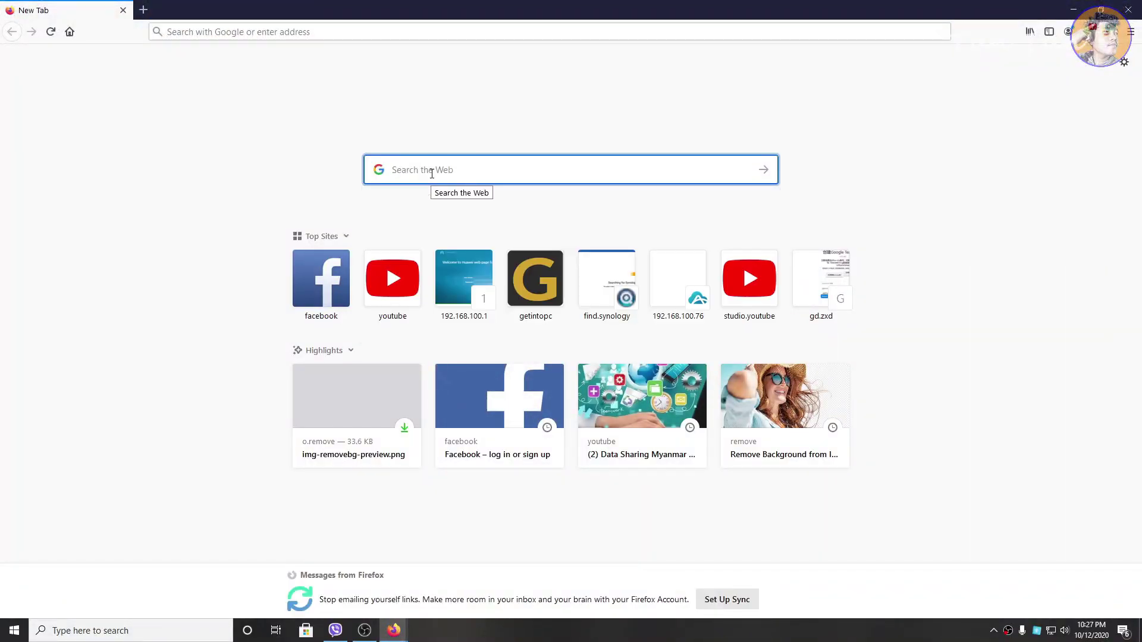
type("rufus")
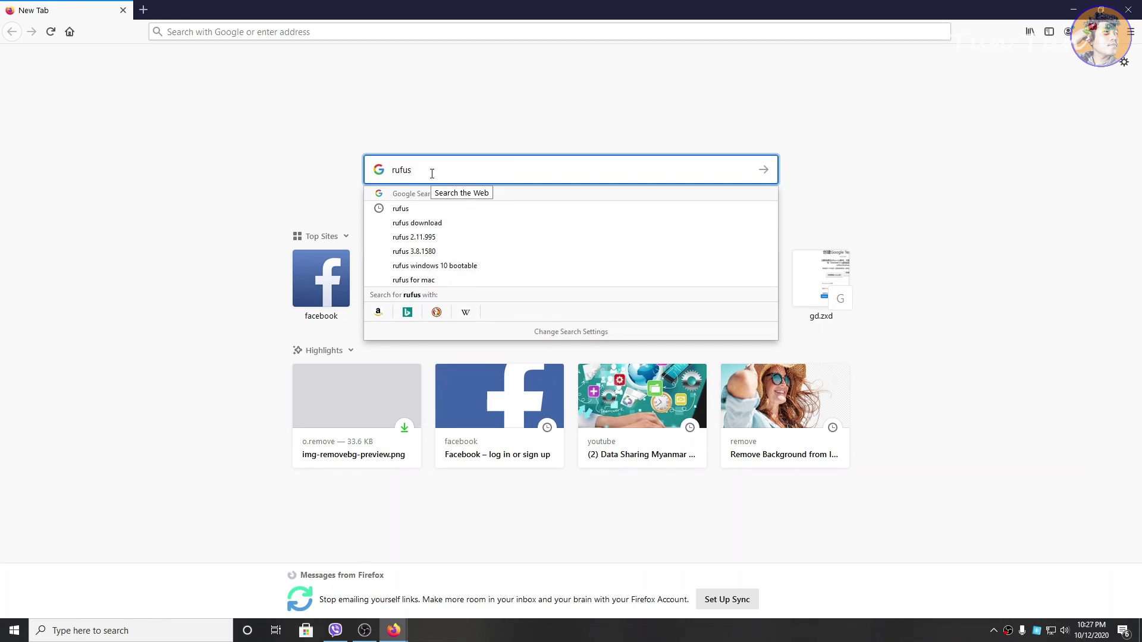
key("Return")
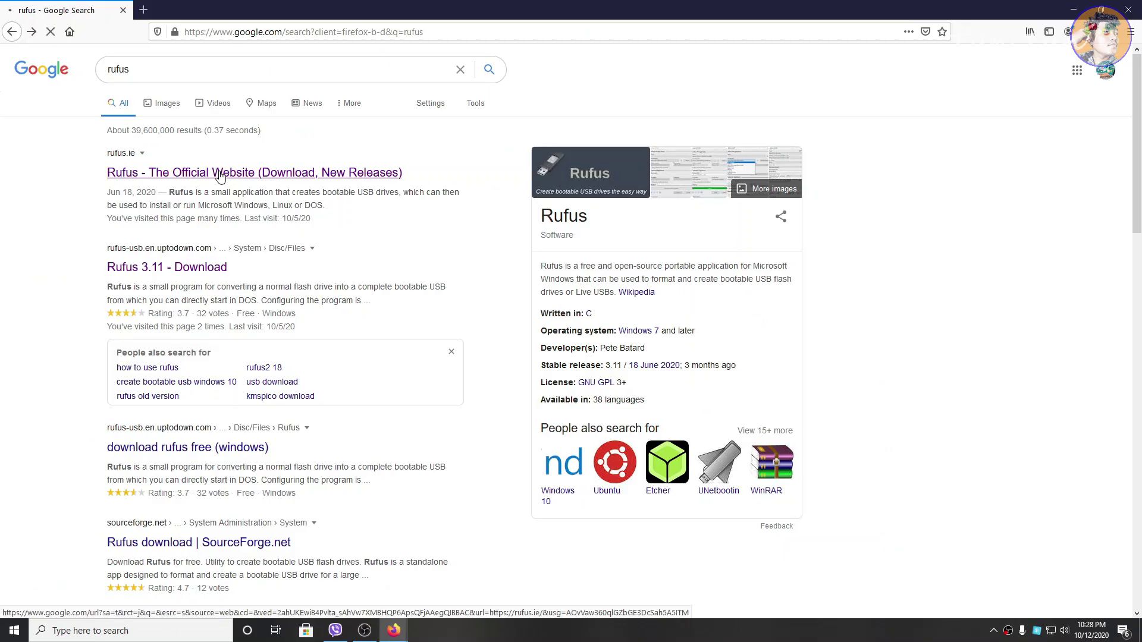
Open the official Rufus website from the search results and download Rufus 3.11.
left_click(212, 151)
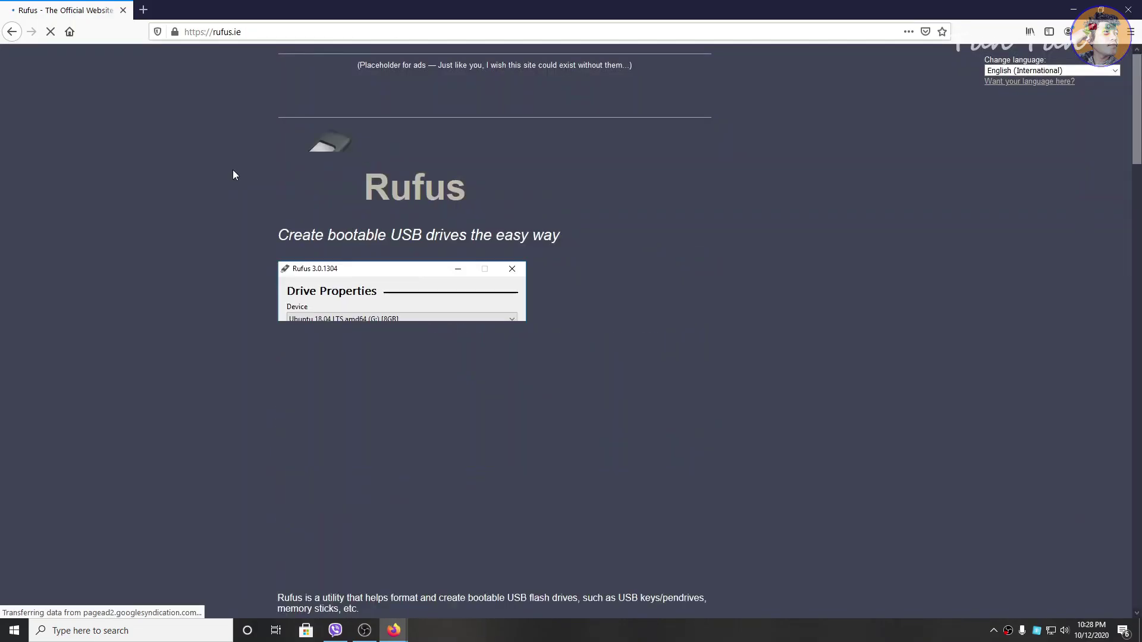
scroll(233, 174, "down", 10)
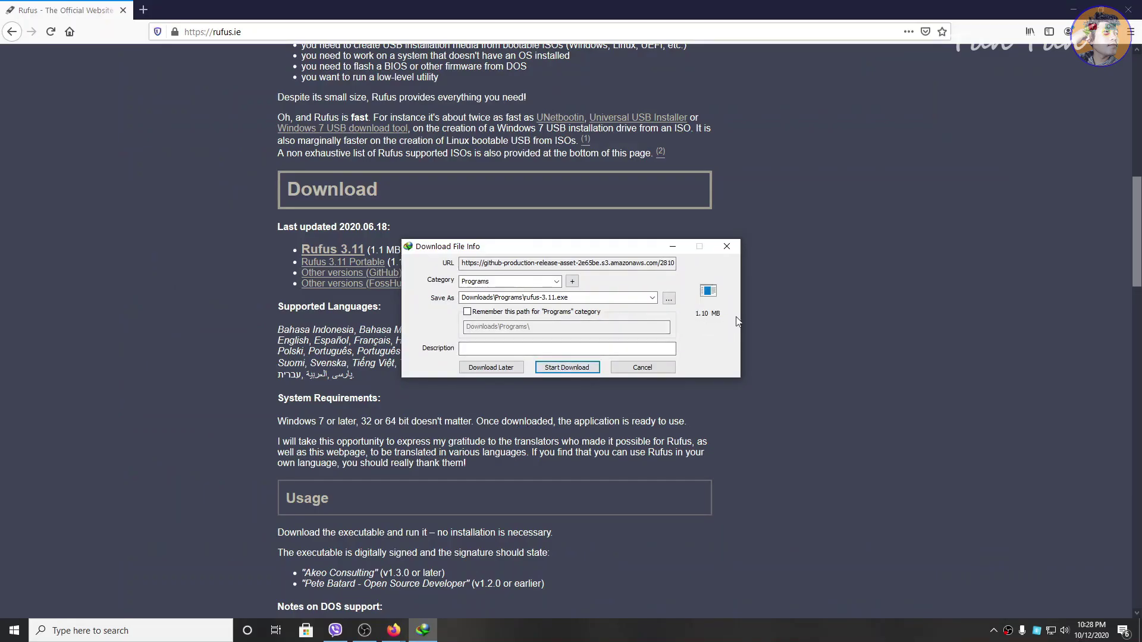
left_click(566, 367)
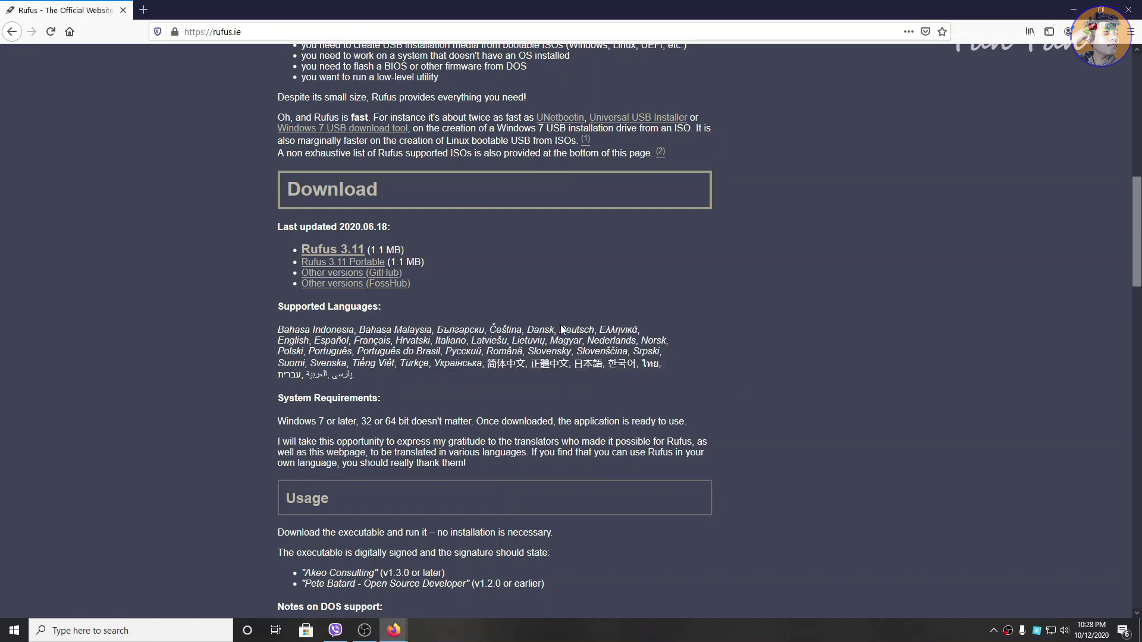
Open Internet Download Manager and show the folder containing the downloaded rufus-3.11.exe.
left_click(993, 630)
double_click(1028, 583)
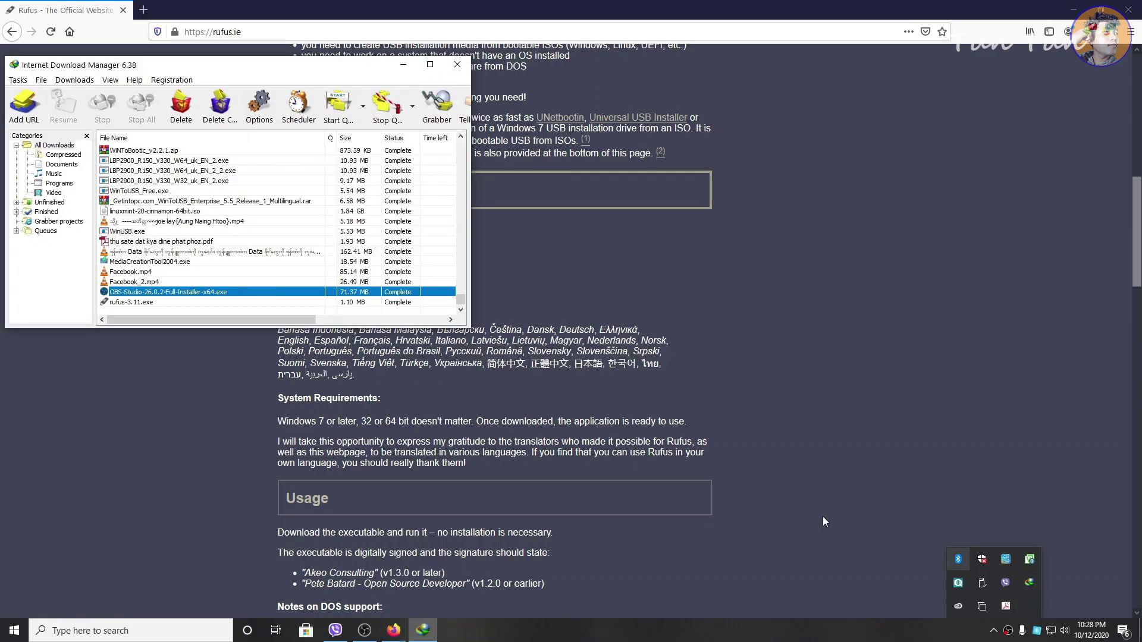
right_click(119, 302)
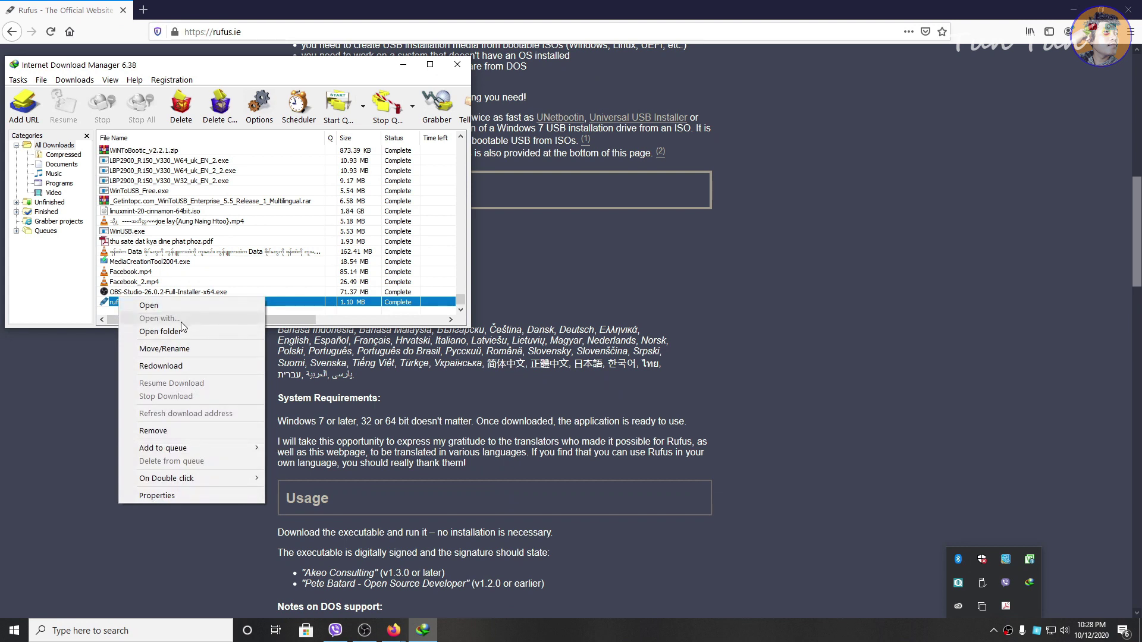
left_click(160, 332)
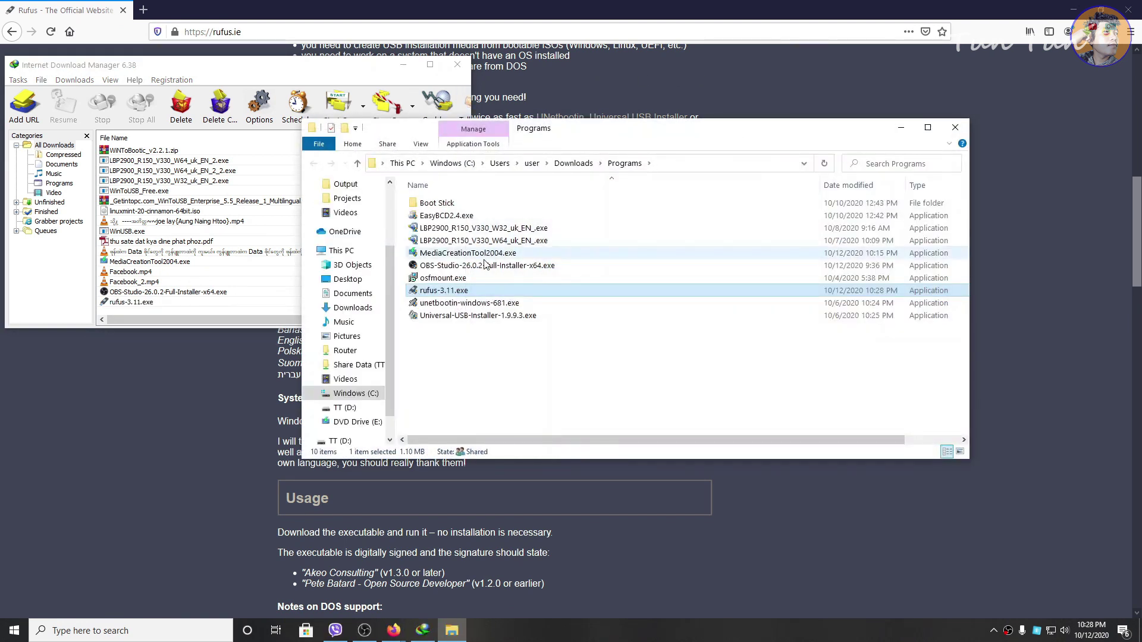
Copy rufus-3.11.exe from the Programs folder to the desktop and run it.
left_click(453, 303)
left_click(443, 290)
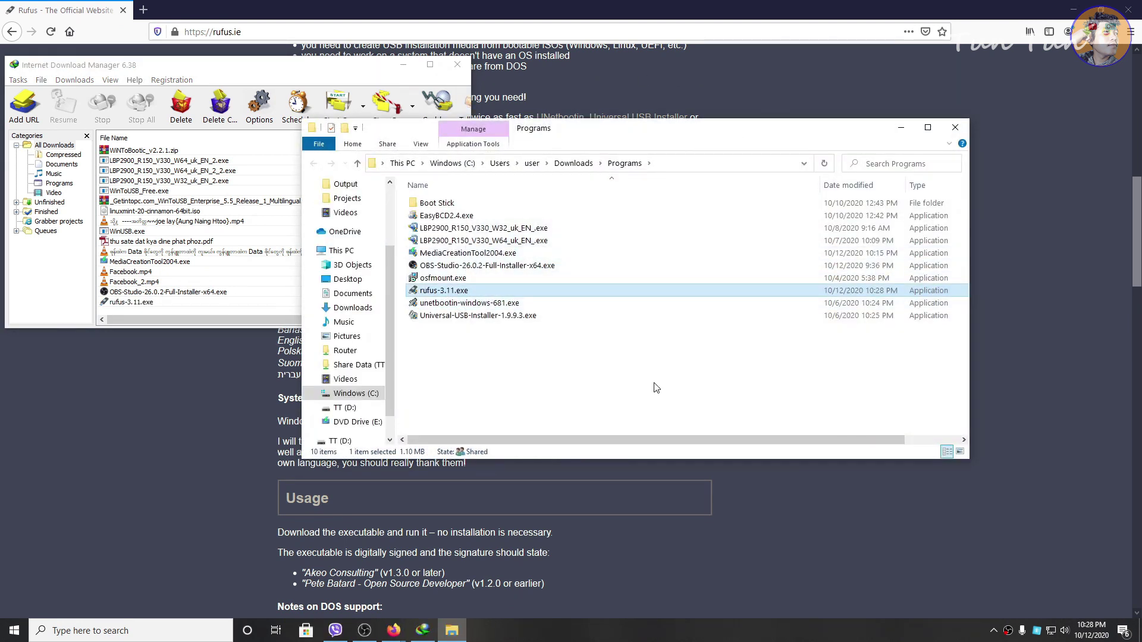
key("super+d")
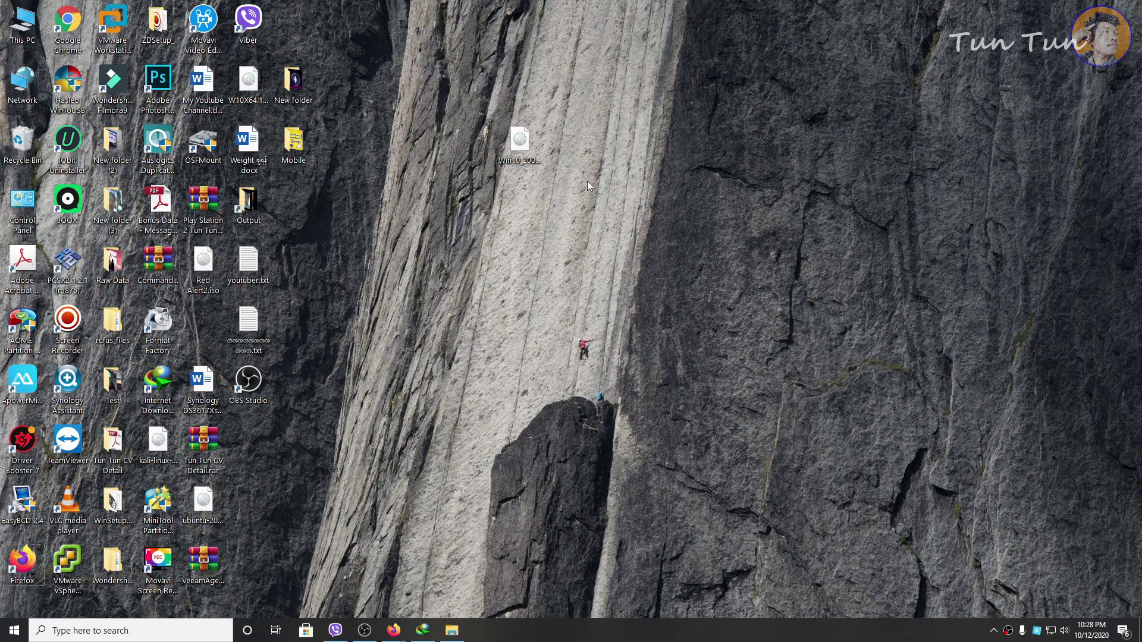
key("ctrl+v")
double_click(248, 565)
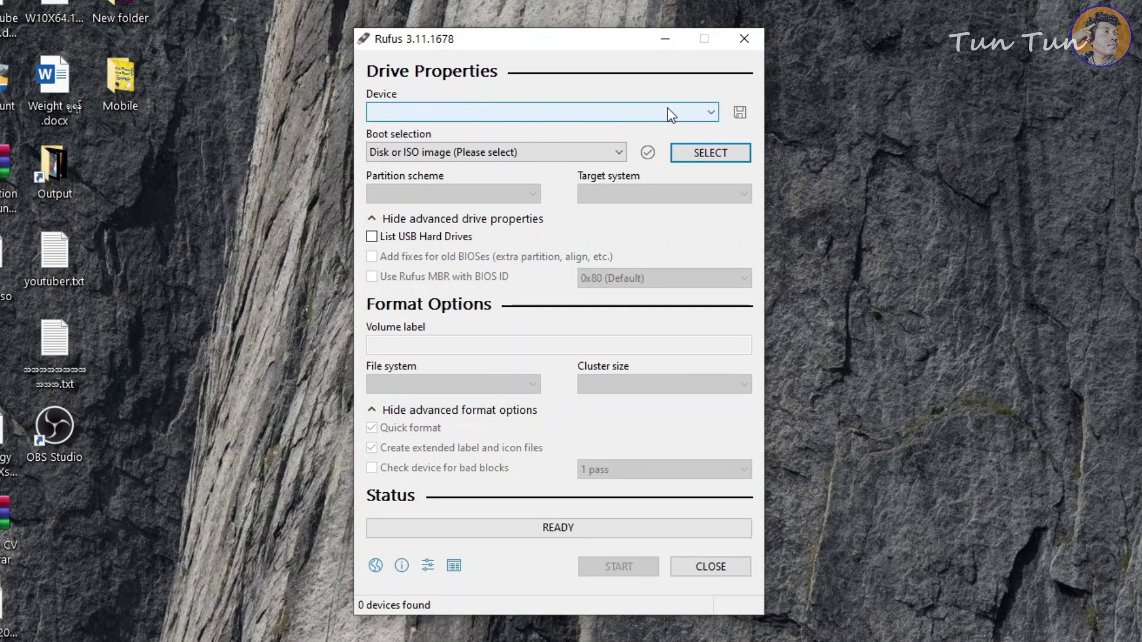
Enable List USB Hard Drives in the advanced drive properties and choose TT (D:) [128 GB] as the device.
left_click(443, 219)
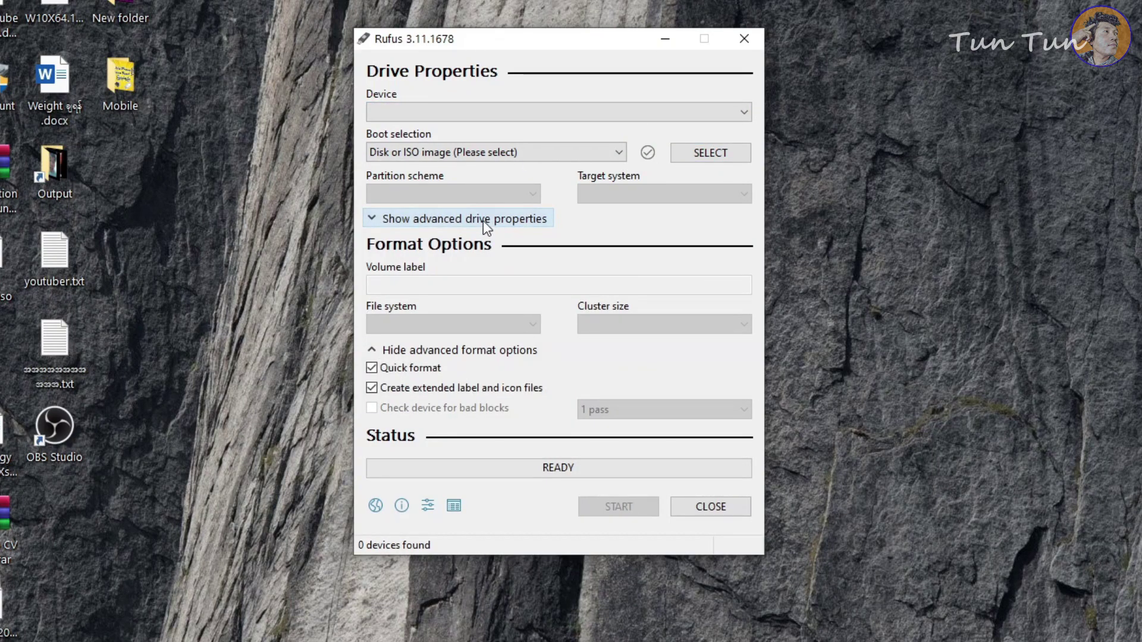
left_click(378, 219)
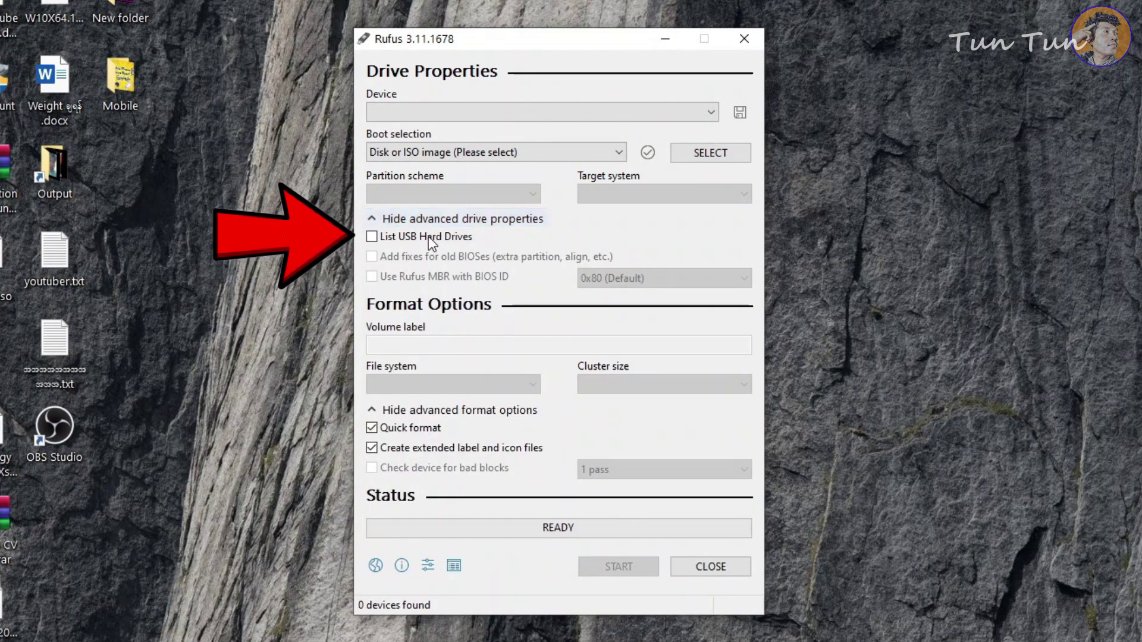
mouse_move(416, 241)
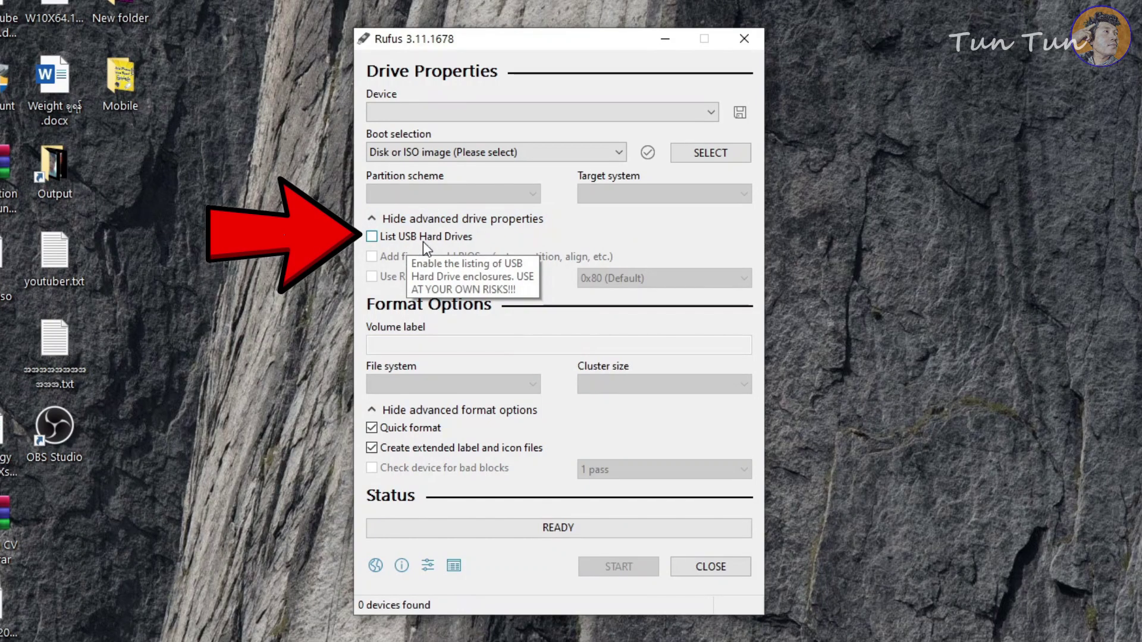
left_click(381, 237)
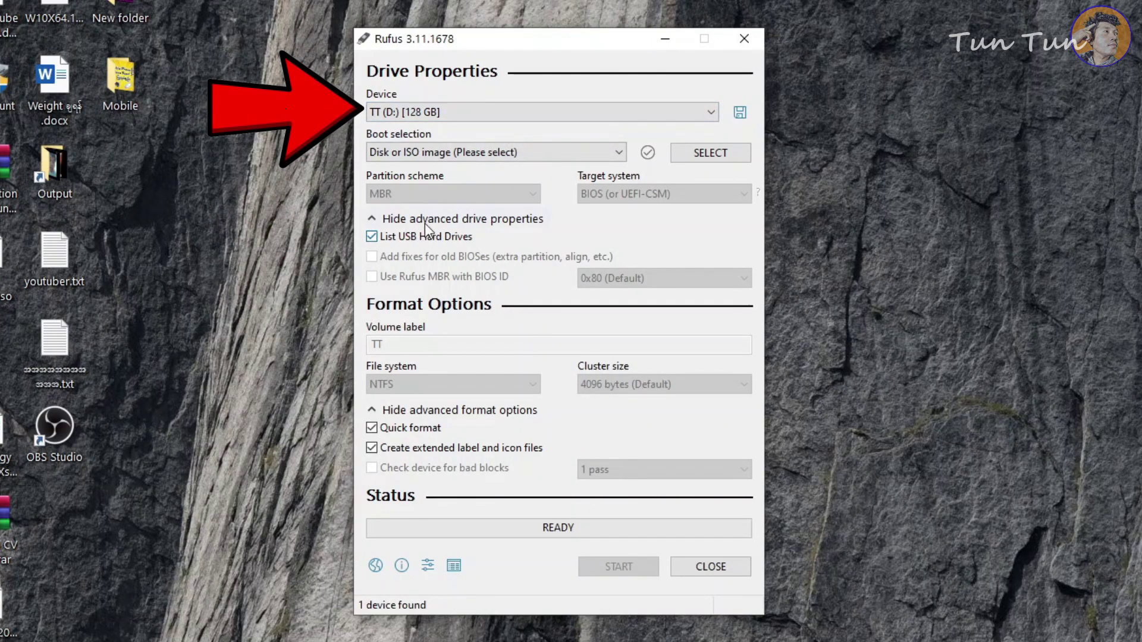
left_click(454, 112)
left_click(479, 116)
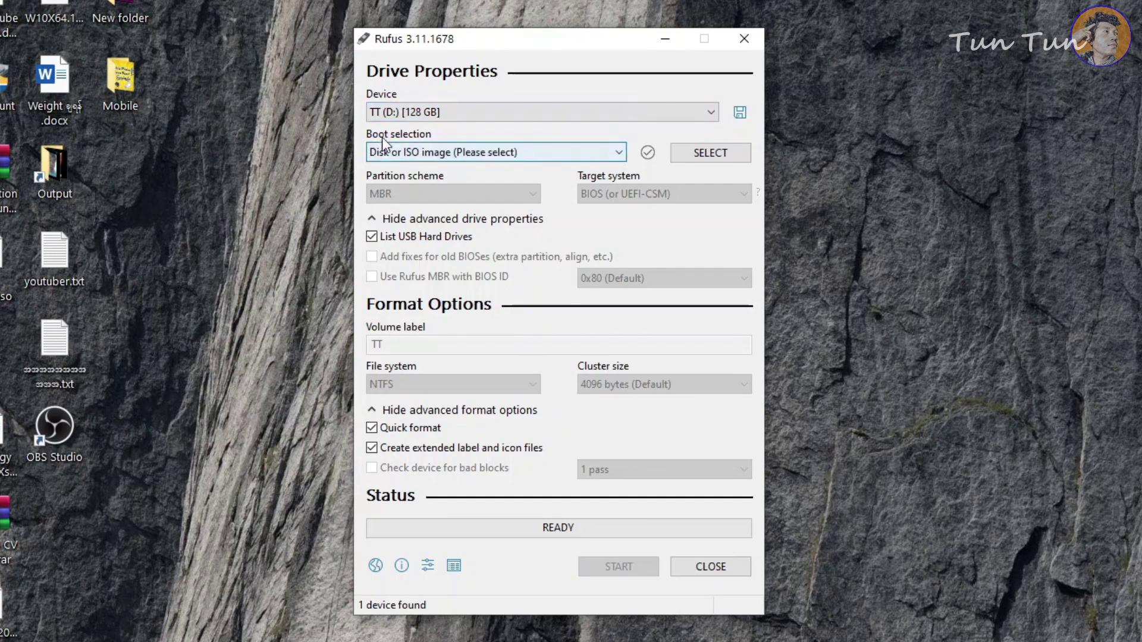
Load Win10_2004_English_x64.iso from the desktop as the boot image and choose GPT as the partition scheme.
left_click(712, 154)
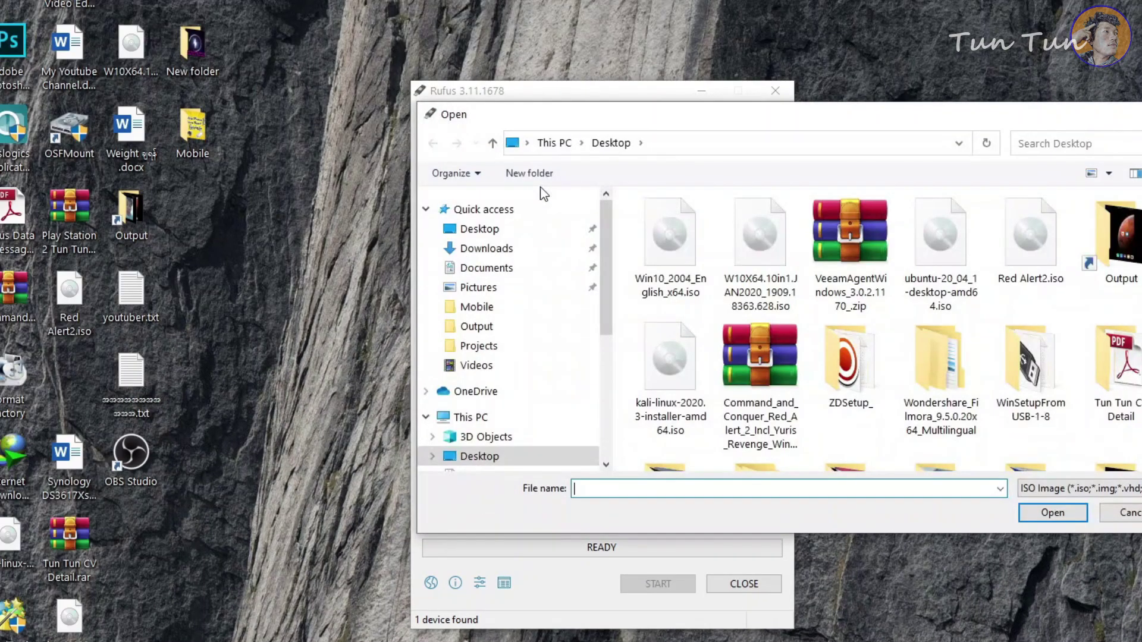
double_click(675, 244)
left_click(530, 268)
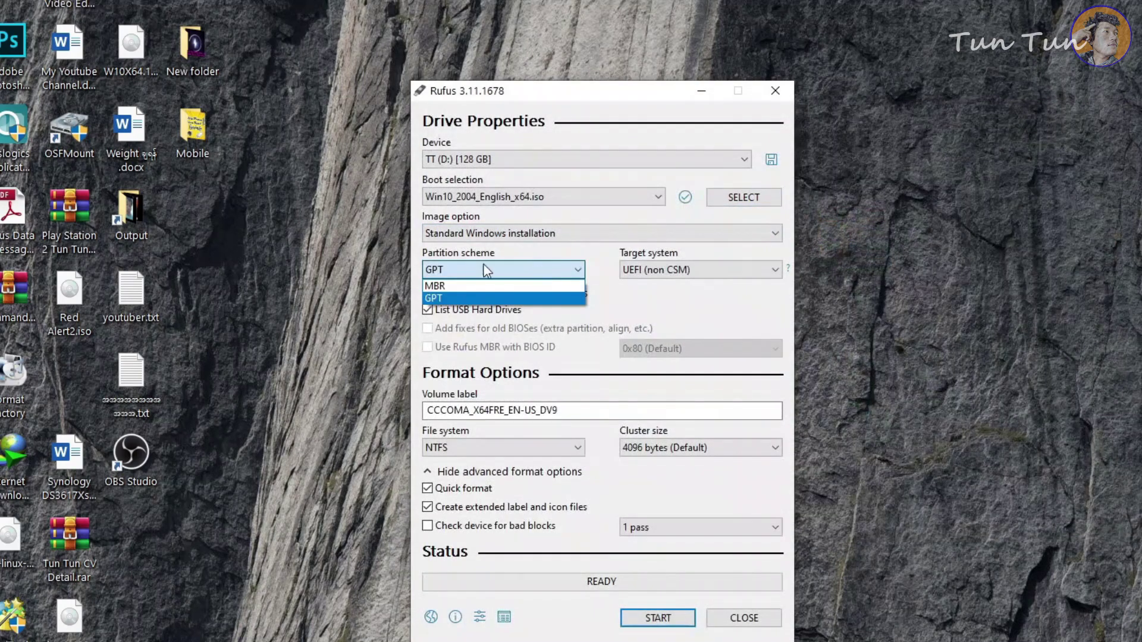
left_click(566, 269)
left_click(536, 269)
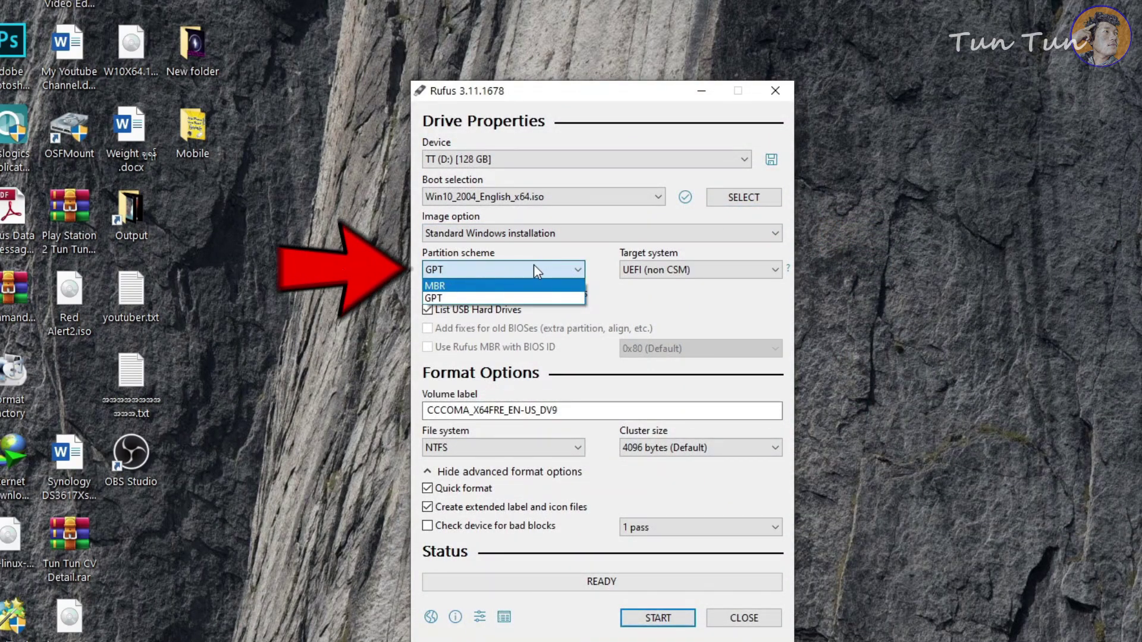
left_click(441, 298)
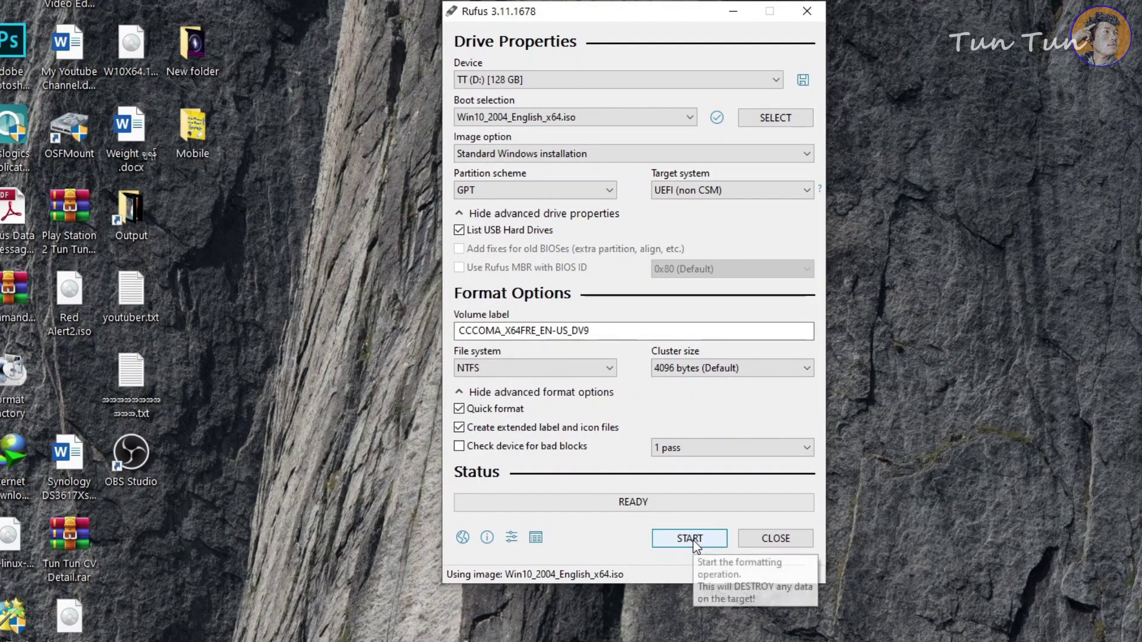
Start writing the Windows image to the drive, accept erasing all its data, and dismiss the Secure Boot notice.
left_click(693, 540)
left_click(696, 304)
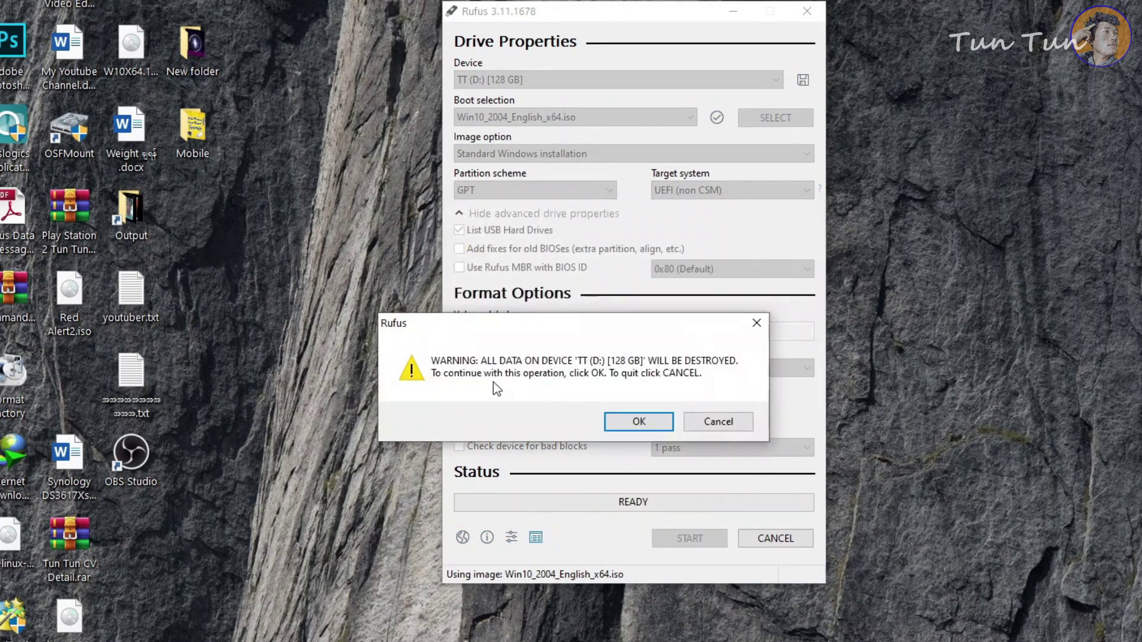
left_click(650, 421)
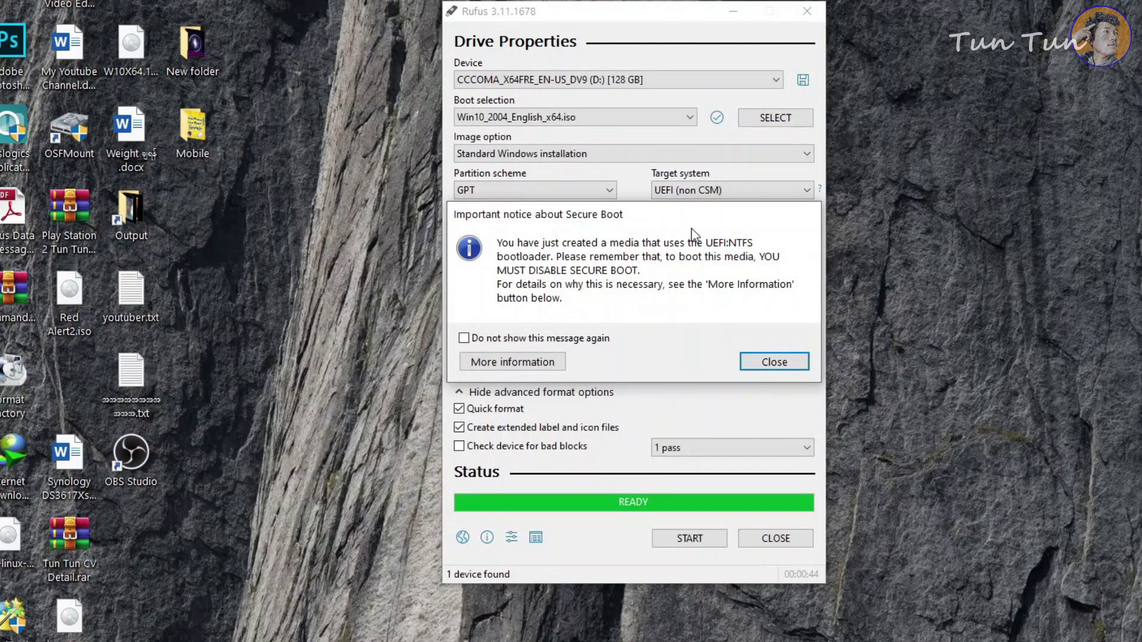
left_click(777, 367)
Check the drives listed in This PC, return to the desktop, and refresh it.
key("super+e")
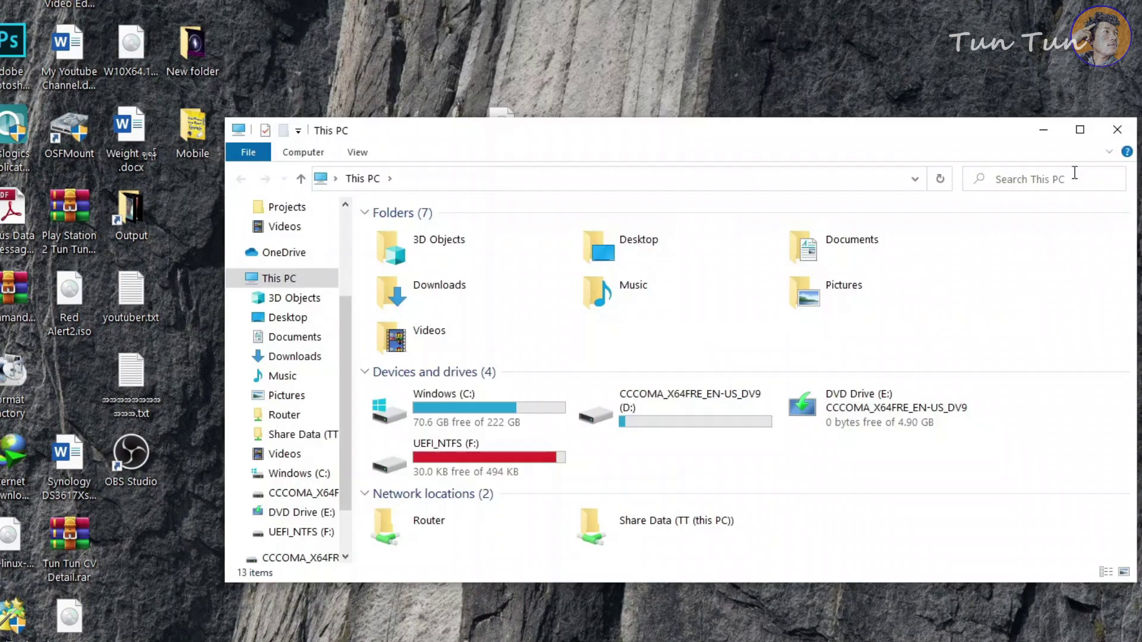
left_click(1080, 131)
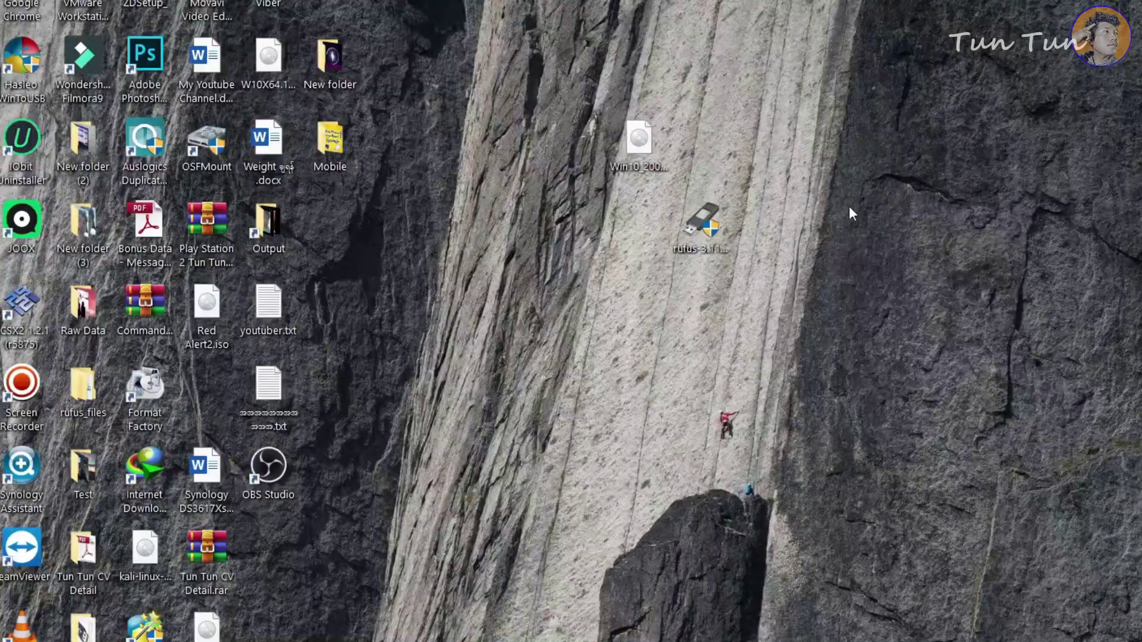
right_click(849, 207)
left_click(905, 253)
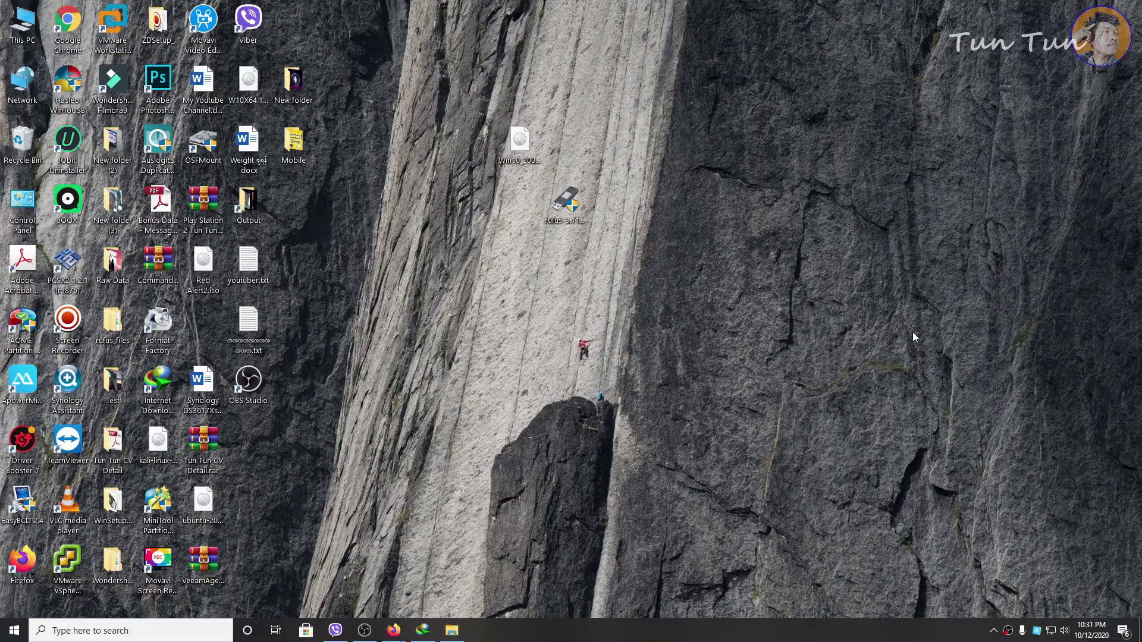
right_click(688, 158)
left_click(716, 198)
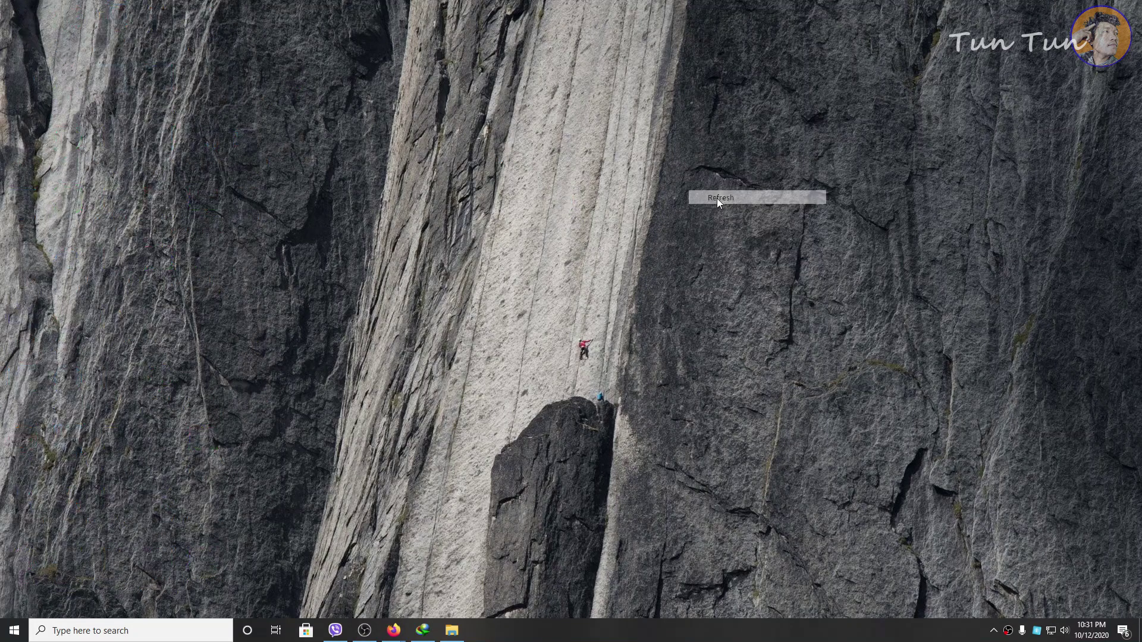
right_click(679, 165)
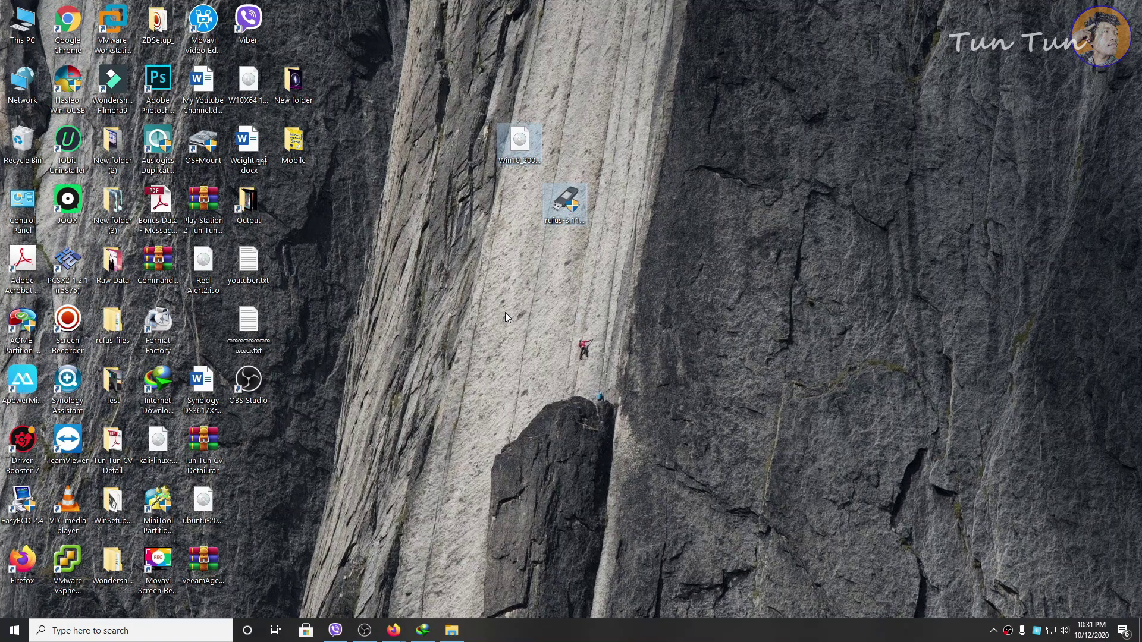